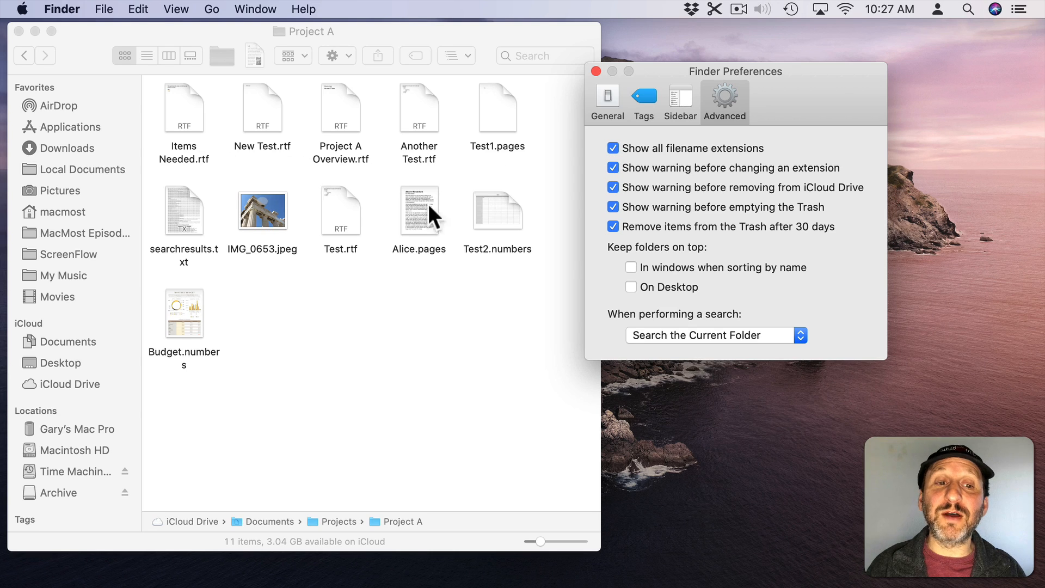
# Turn off the option to show all filename extensions in the advanced Finder preferences
pyautogui.moveTo(416, 194)
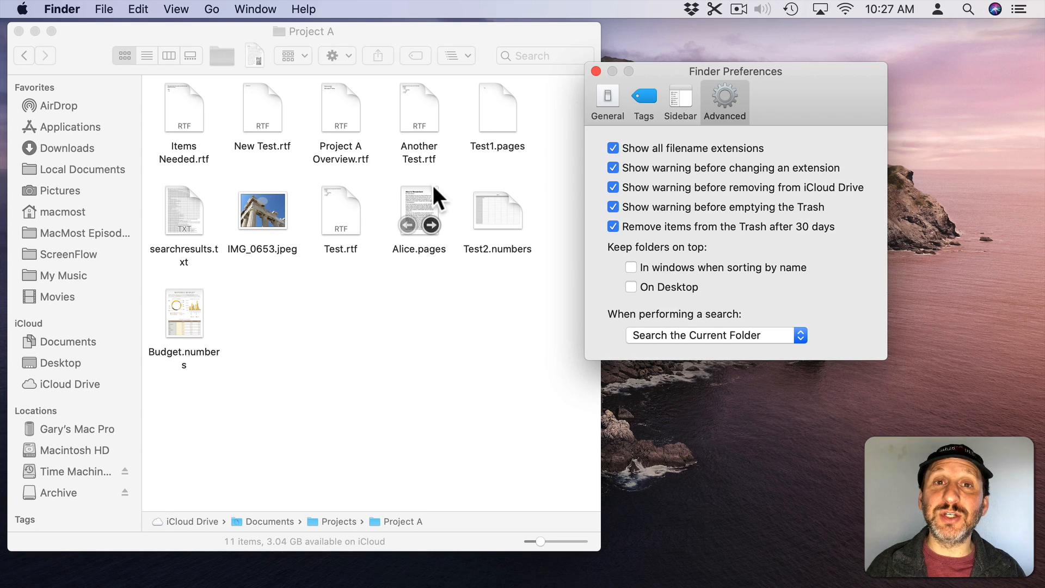
pyautogui.click(627, 148)
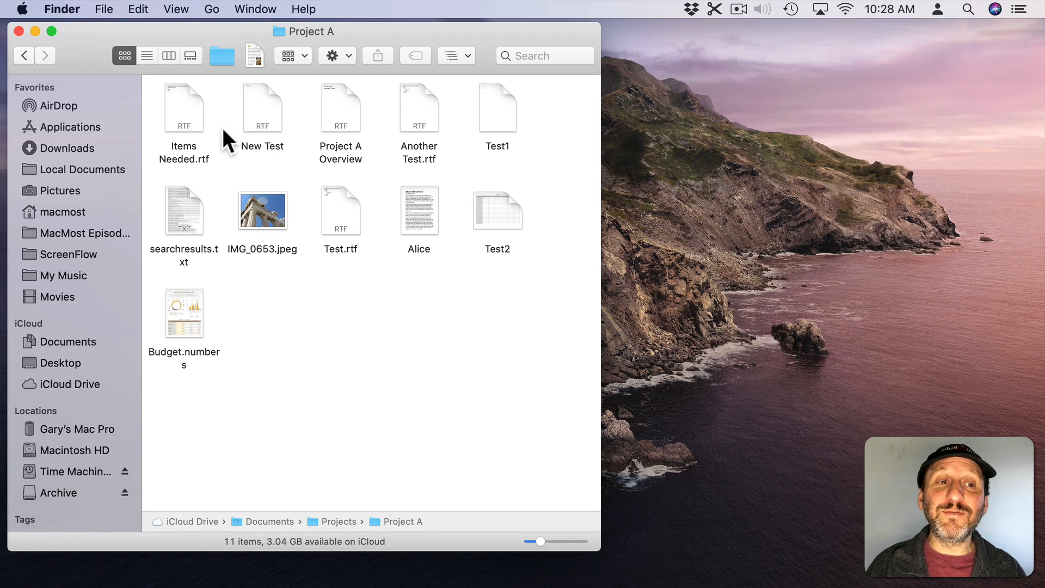
# Open the file information for Items Needed.rtf, move it clear of the file, and collapse and re-expand its Name & Extension section
pyautogui.click(184, 111)
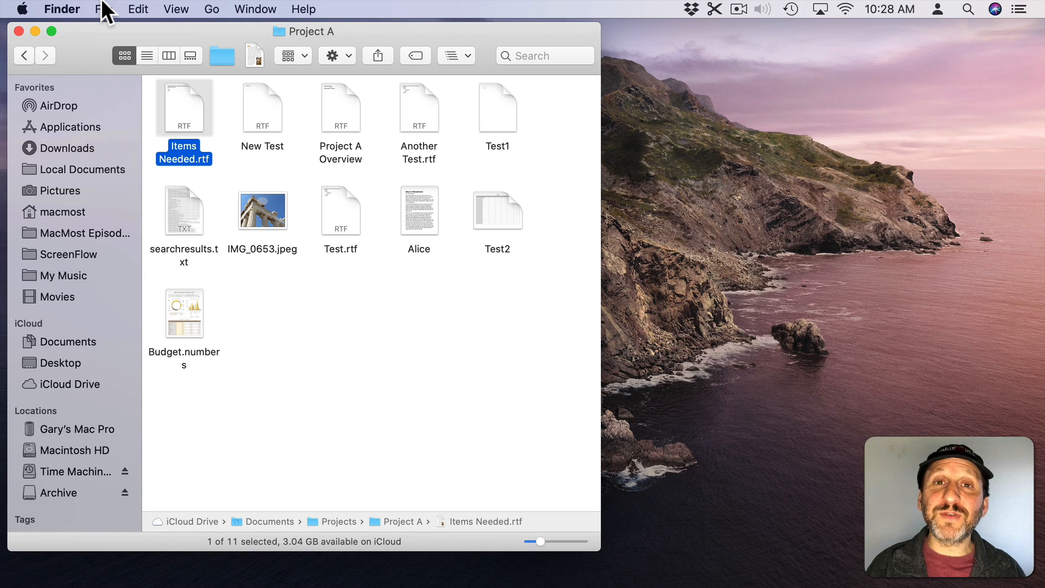
pyautogui.click(102, 4)
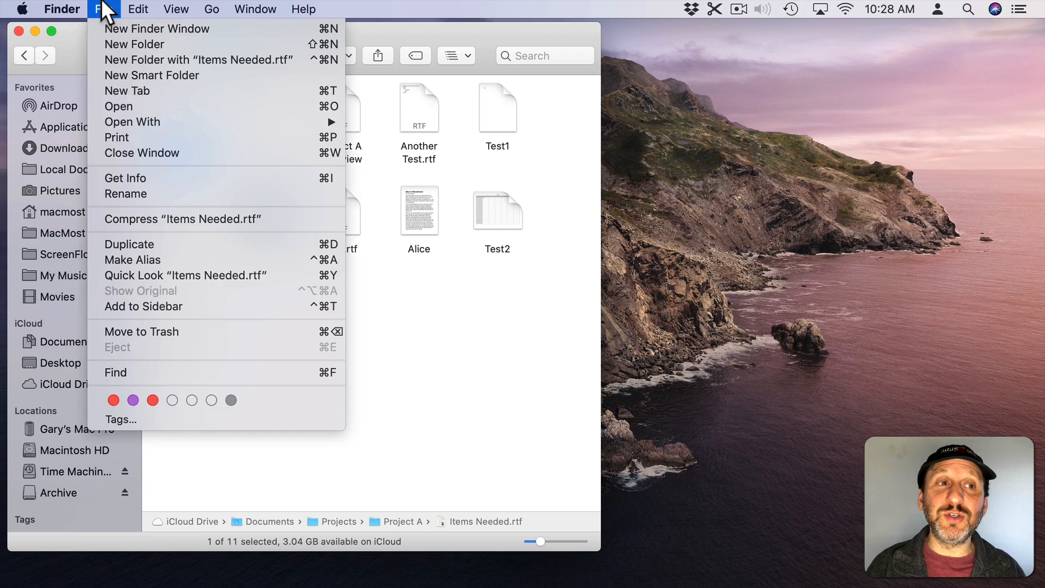
pyautogui.click(132, 178)
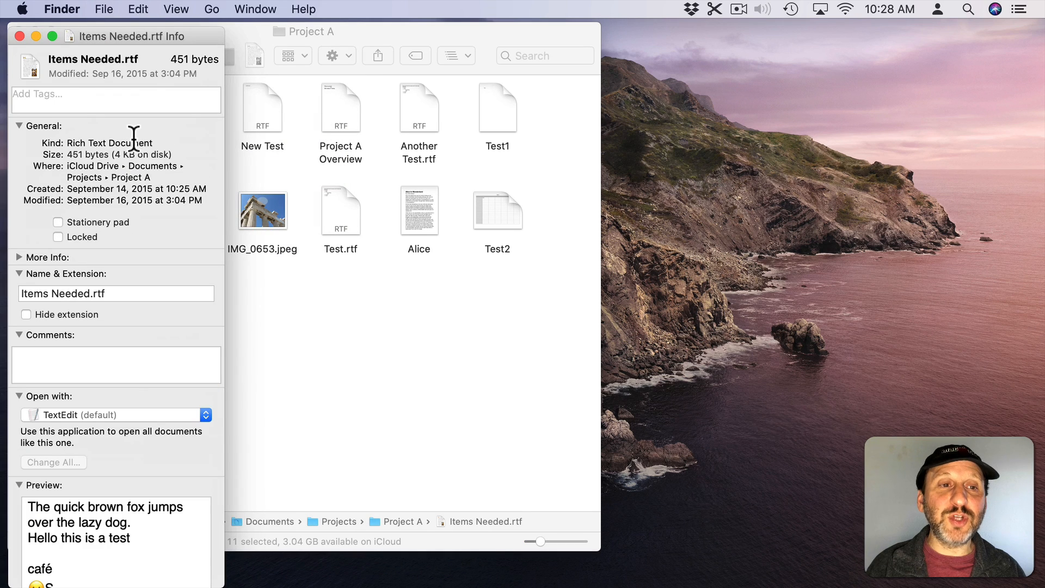
pyautogui.moveTo(132, 34); pyautogui.dragTo(465, 8)
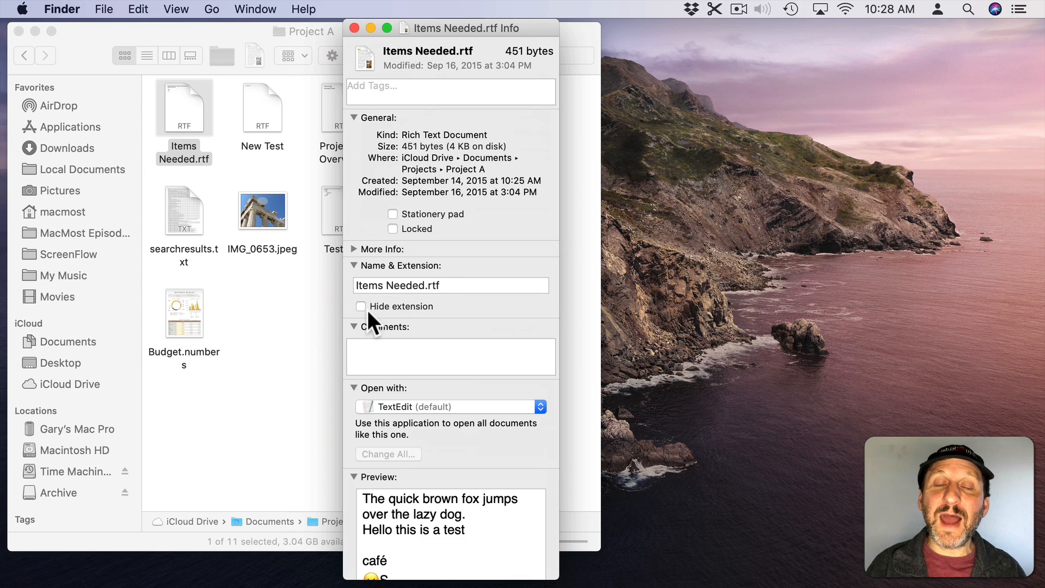
pyautogui.click(353, 264)
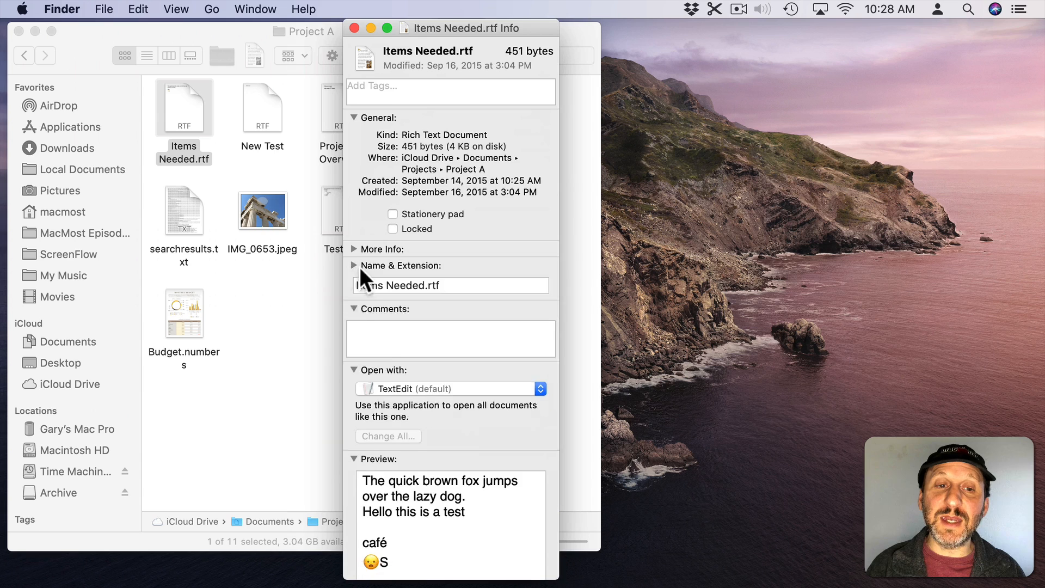
pyautogui.click(354, 263)
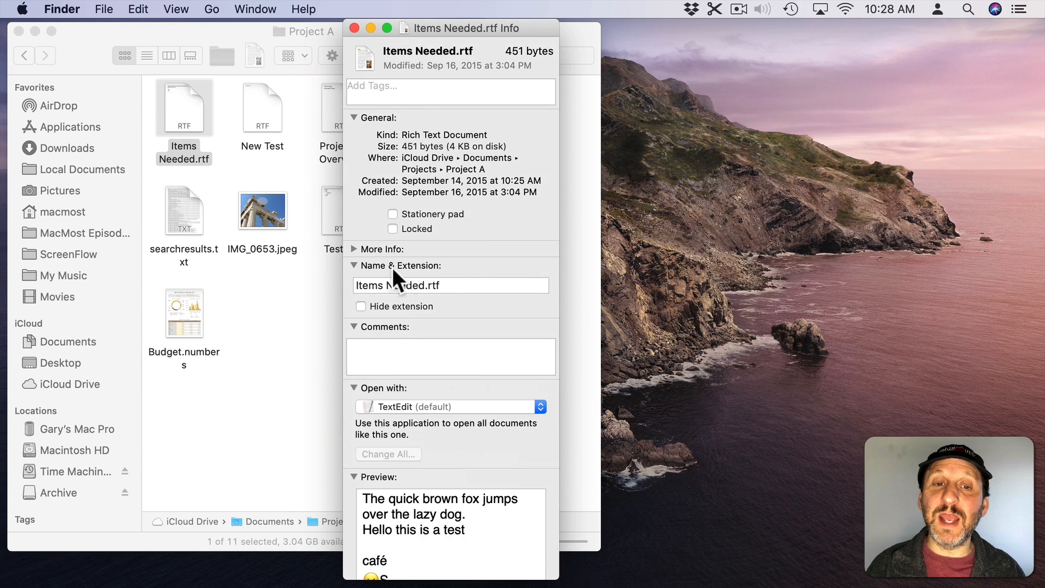
# Hide the extension of Items Needed.rtf, show it again, and close the file's information window
pyautogui.click(360, 307)
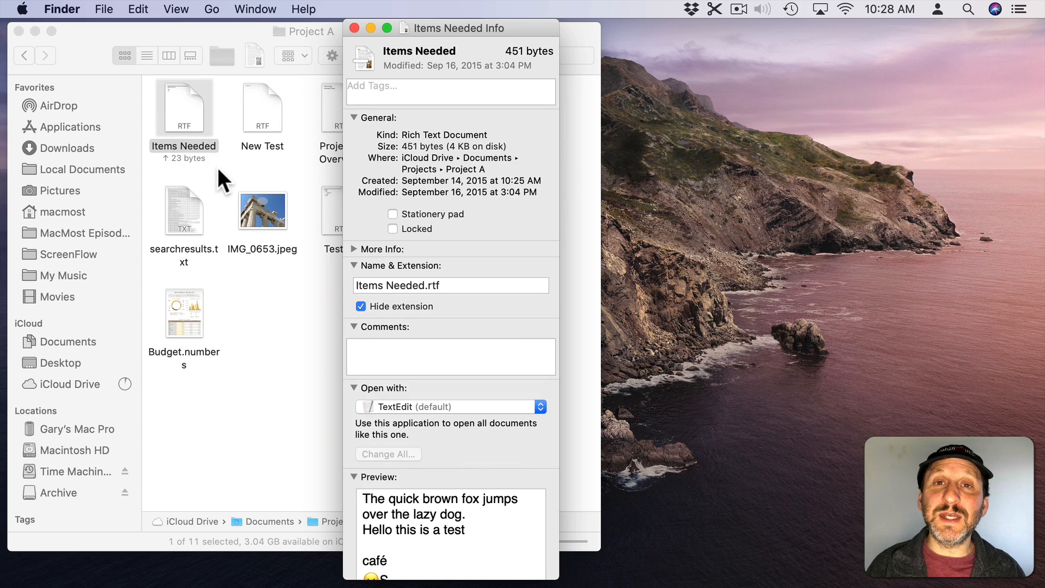
pyautogui.click(361, 306)
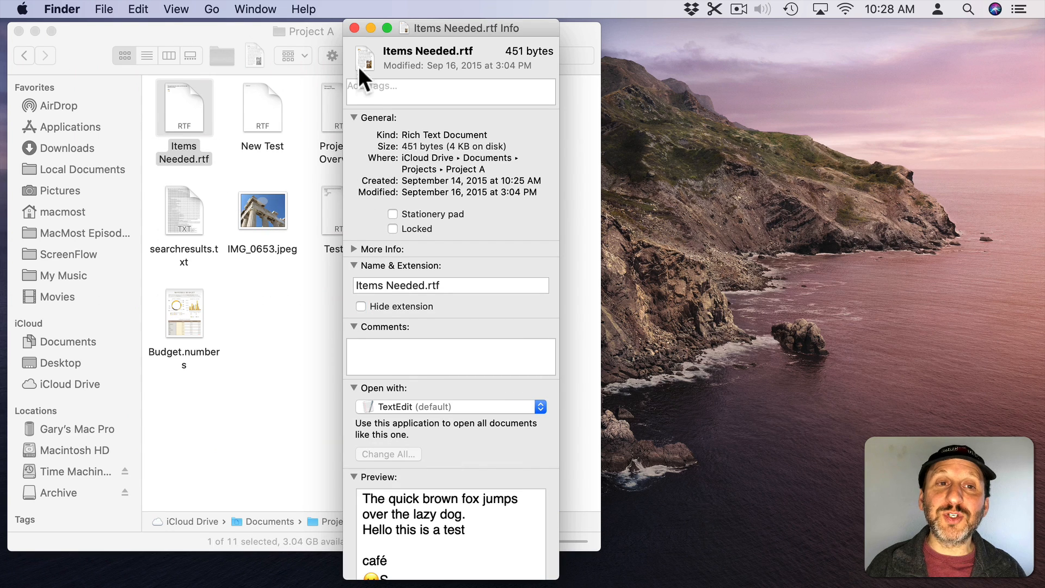
pyautogui.click(354, 28)
# Open the file information for New Test, unhide its extension, and hide it again
pyautogui.click(262, 107)
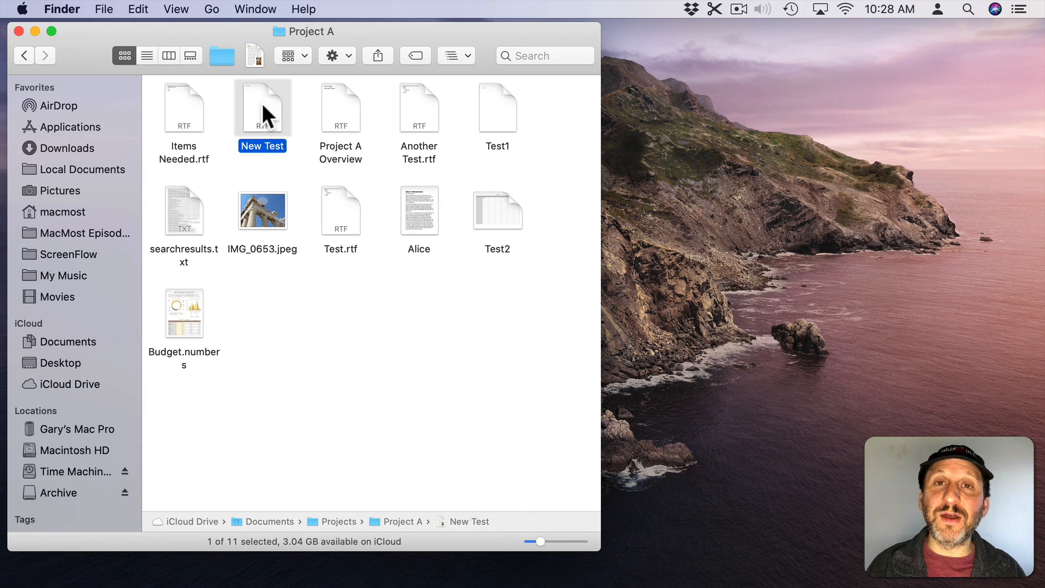
pyautogui.press('super+i')
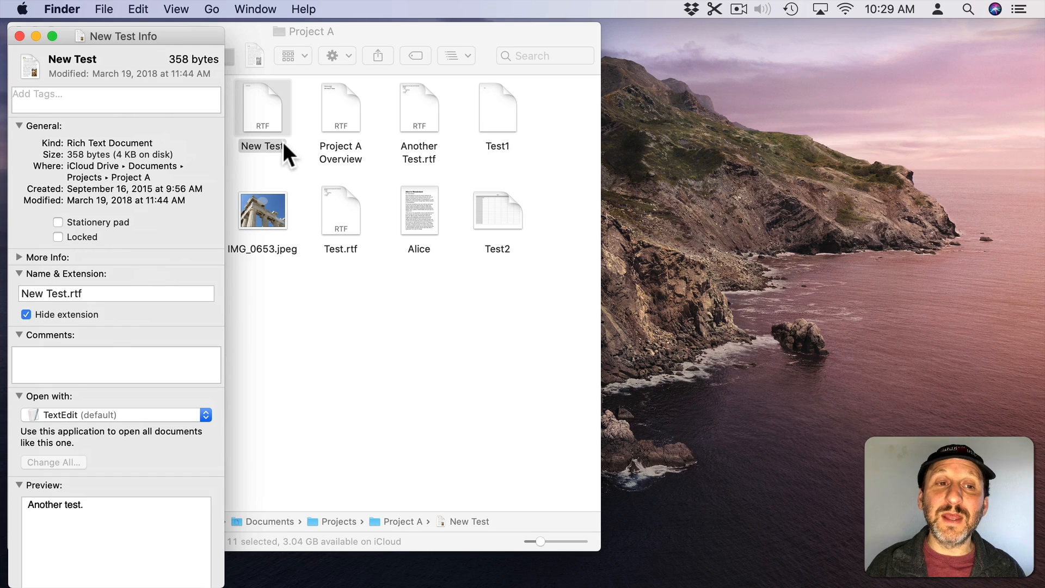
pyautogui.click(26, 314)
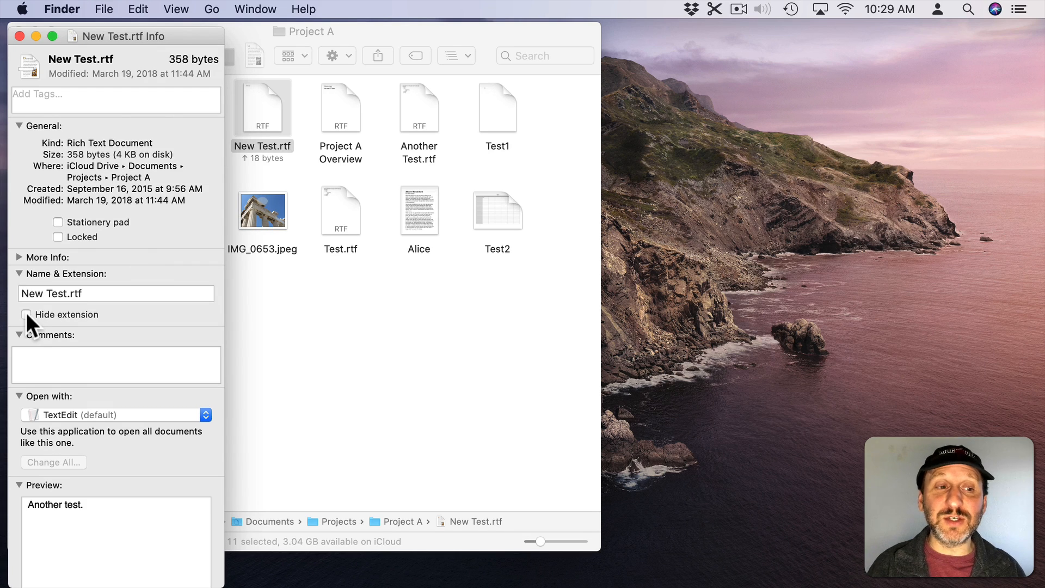
pyautogui.click(26, 314)
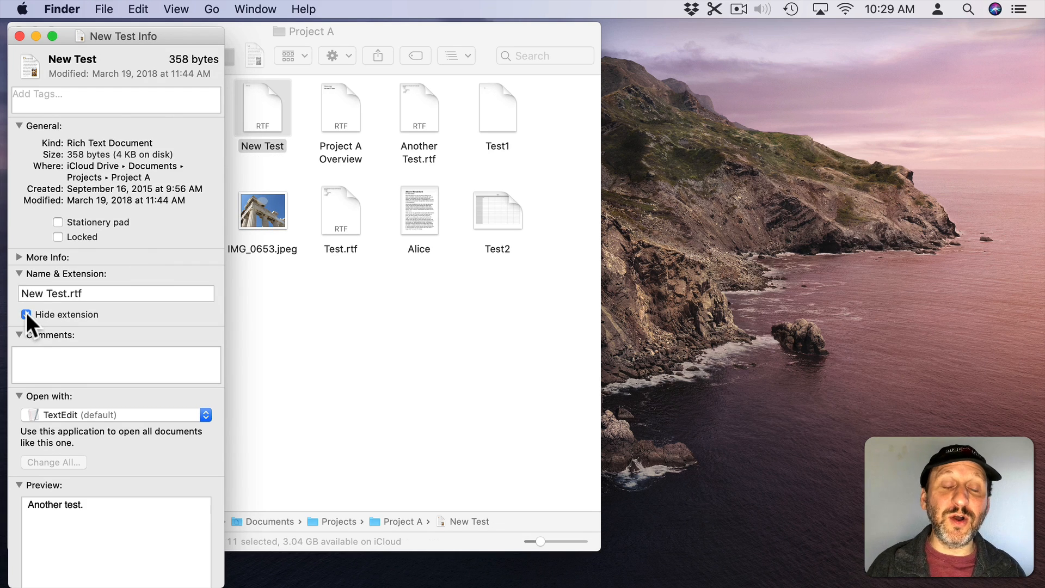
pyautogui.click(282, 135)
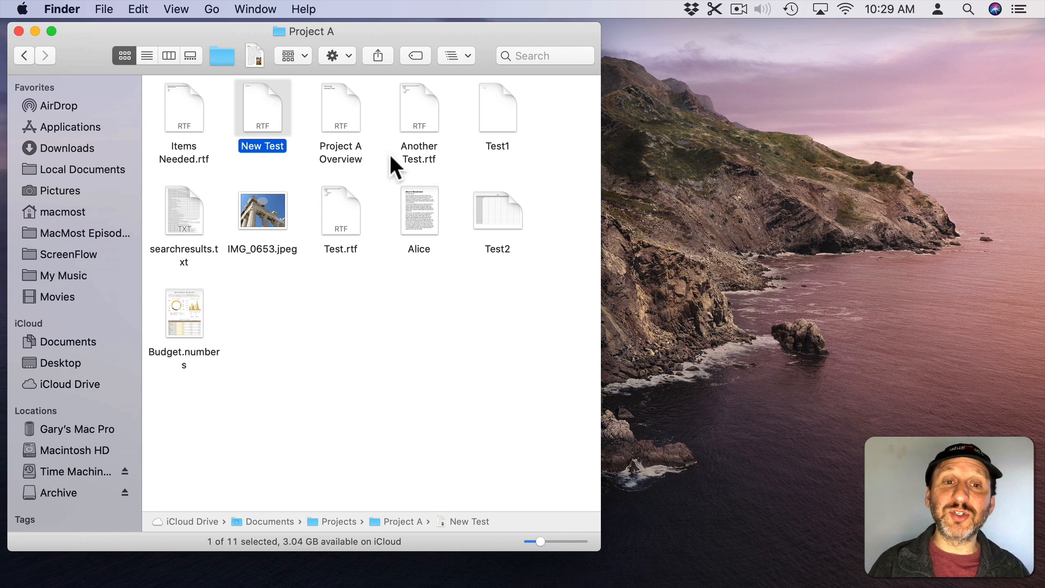
# Select New Test and Project A Overview together and show the Inspector for both files
pyautogui.click(315, 314)
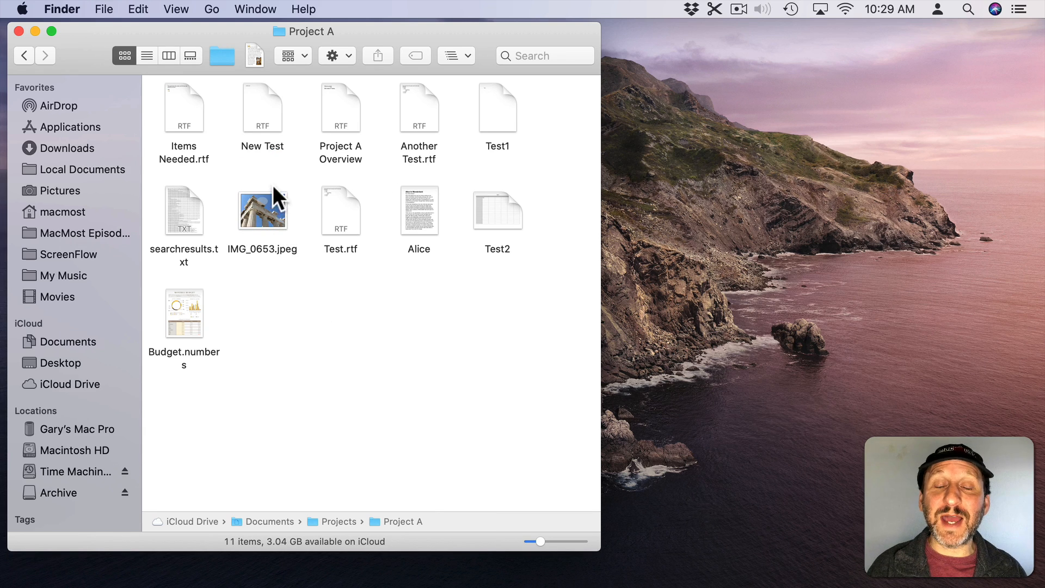
pyautogui.moveTo(254, 166); pyautogui.dragTo(357, 117)
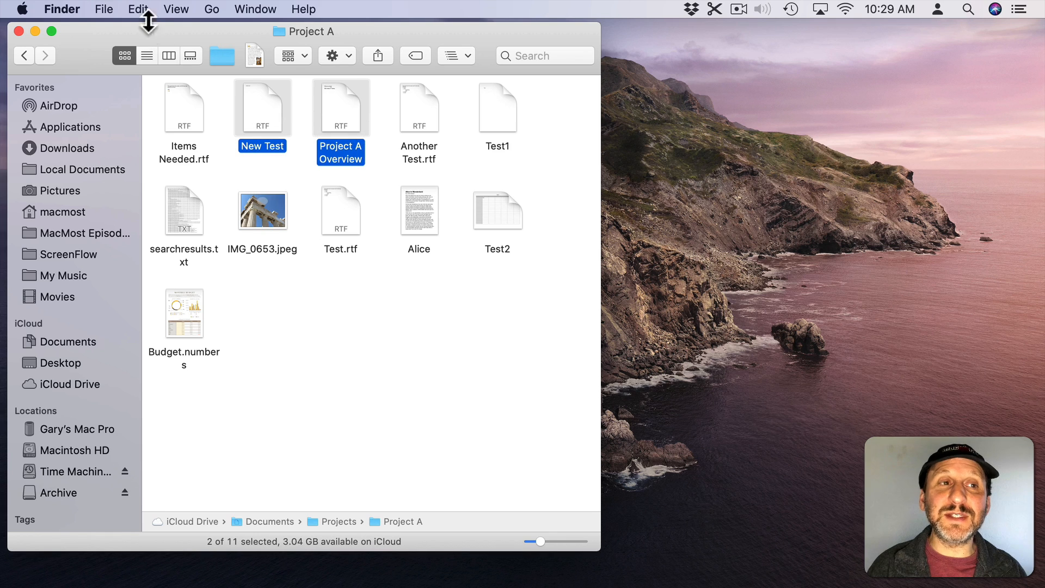
pyautogui.click(108, 6)
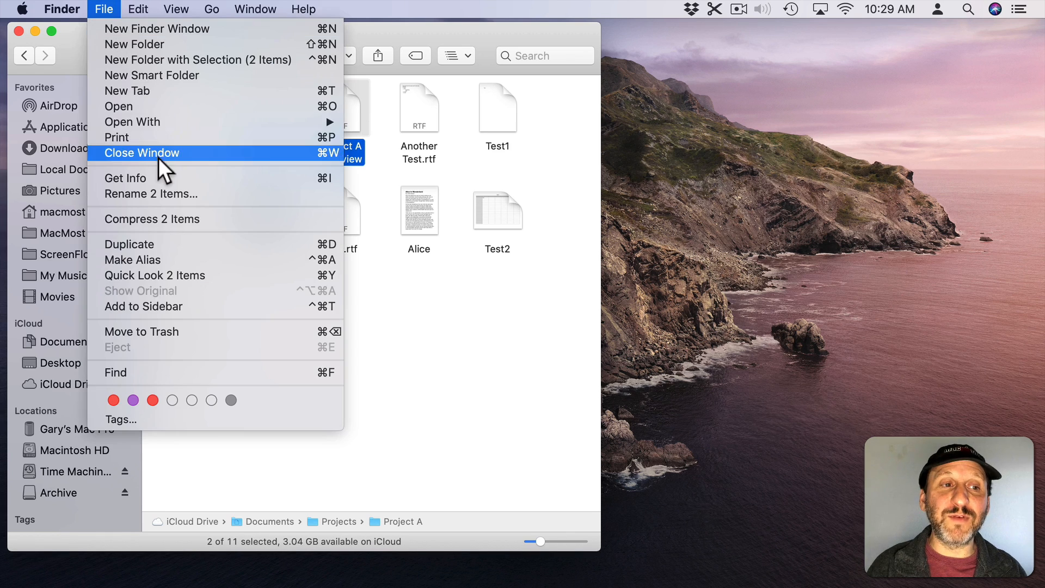
pyautogui.press('alt')
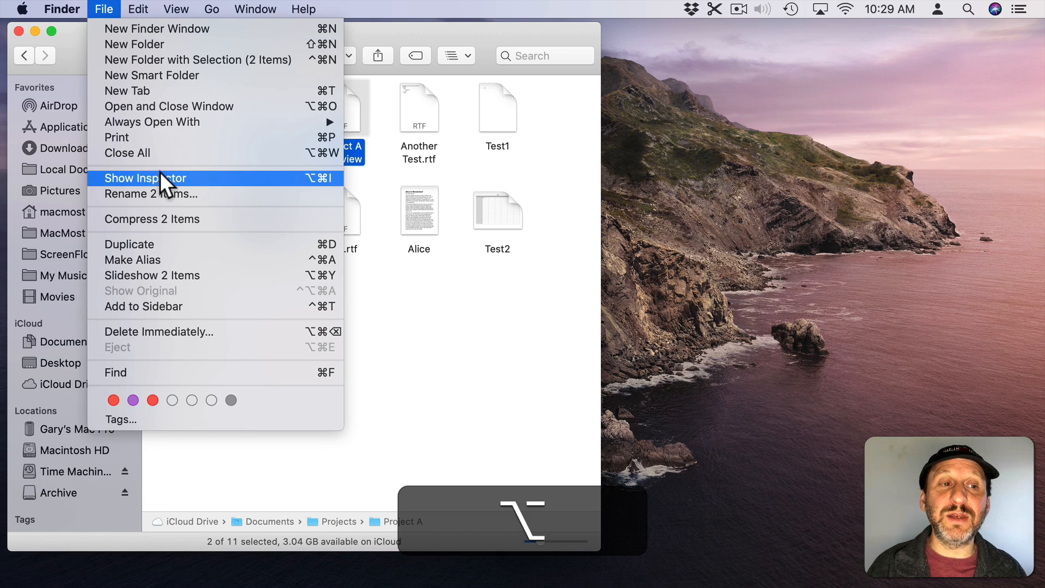
pyautogui.keyDown('alt'); pyautogui.click(149, 178); pyautogui.keyUp('alt')
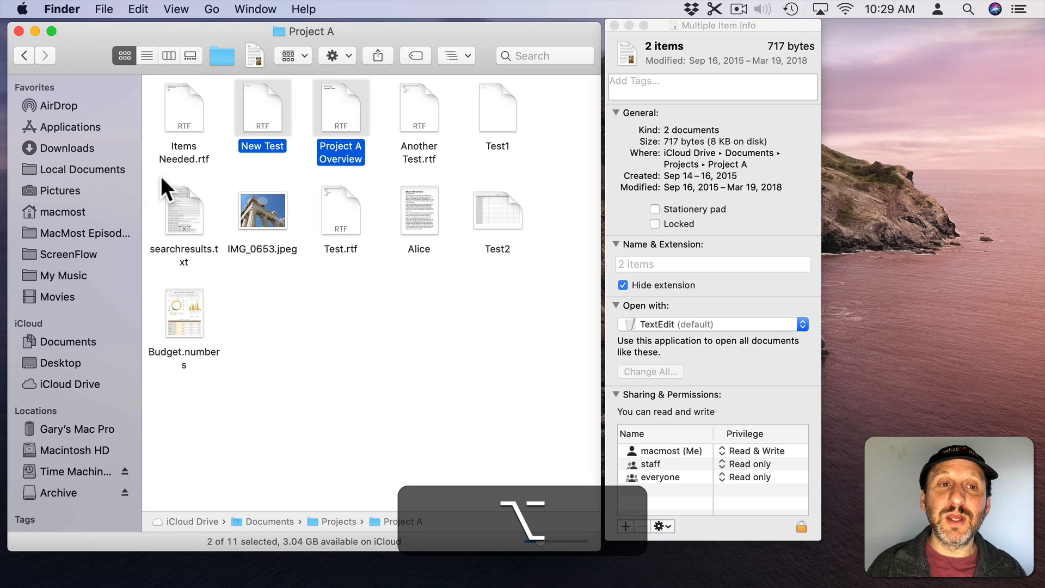
pyautogui.moveTo(699, 24)
pyautogui.mouseDown()
pyautogui.moveTo(683, 34)
pyautogui.moveTo(697, 27)
pyautogui.mouseUp()
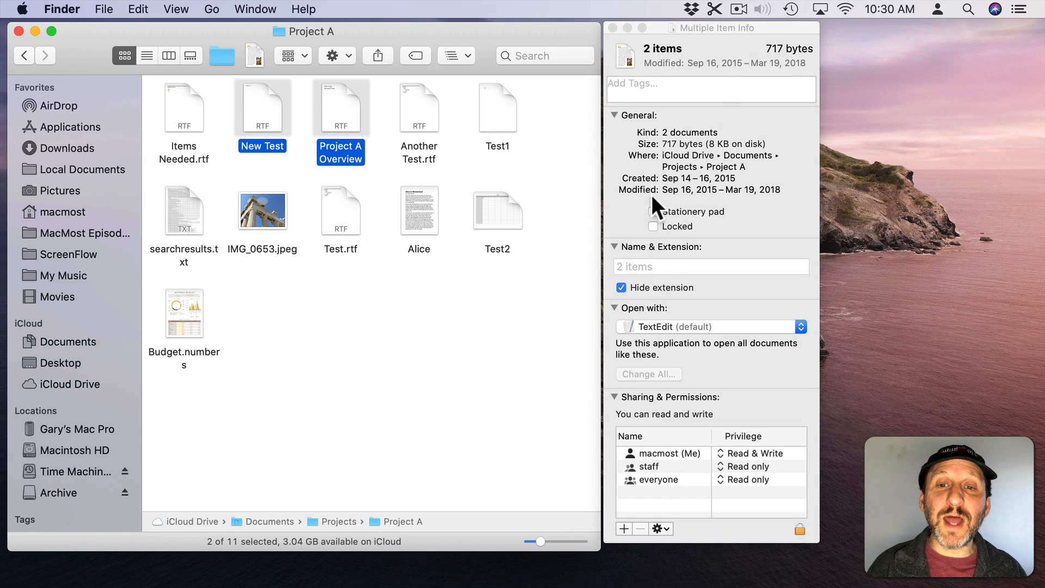
# Unhide the extensions of both selected files at once, hide them again, and dismiss the Inspector
pyautogui.click(621, 287)
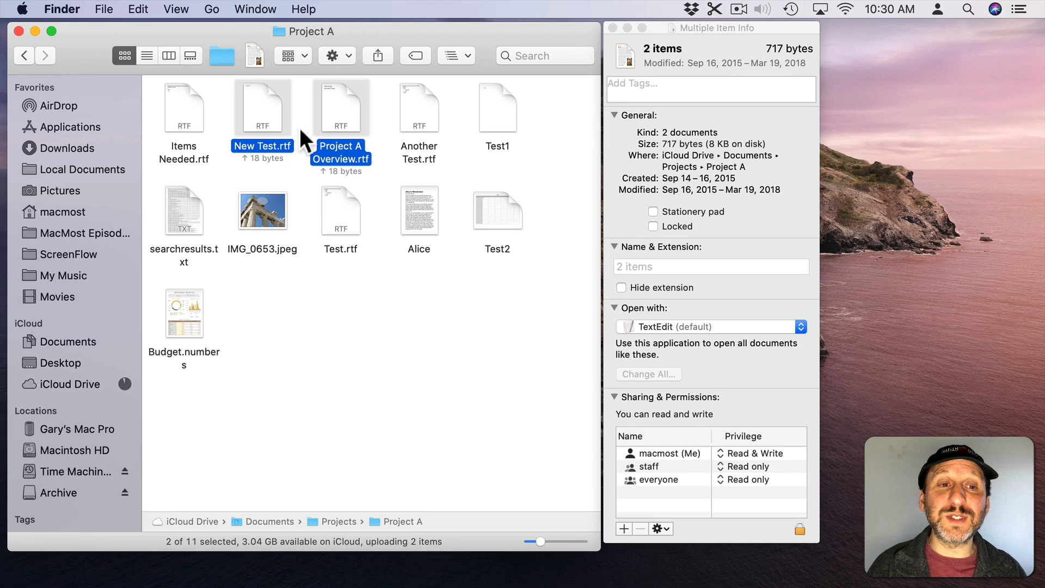
pyautogui.click(621, 287)
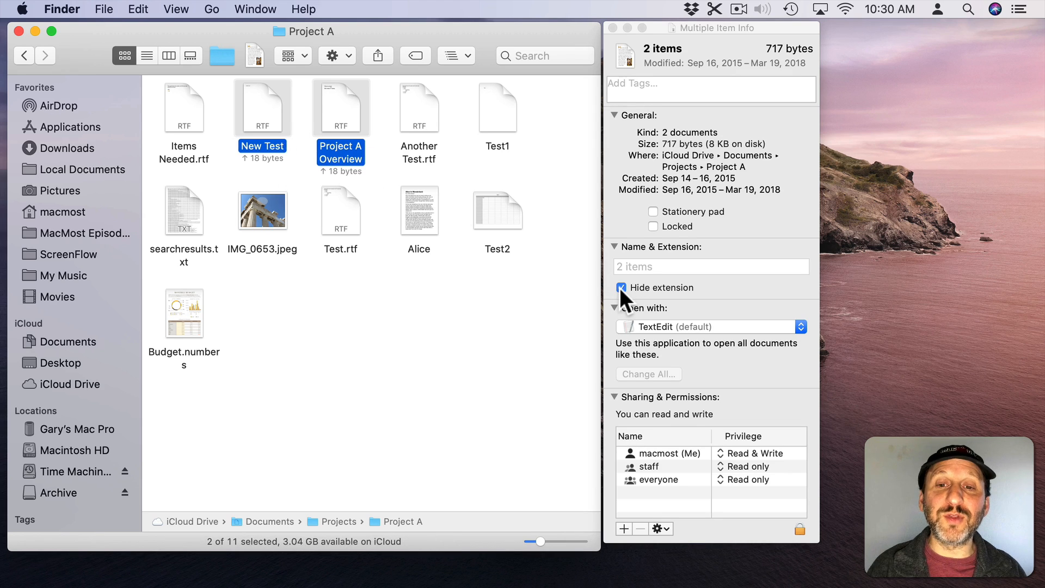
pyautogui.click(572, 139)
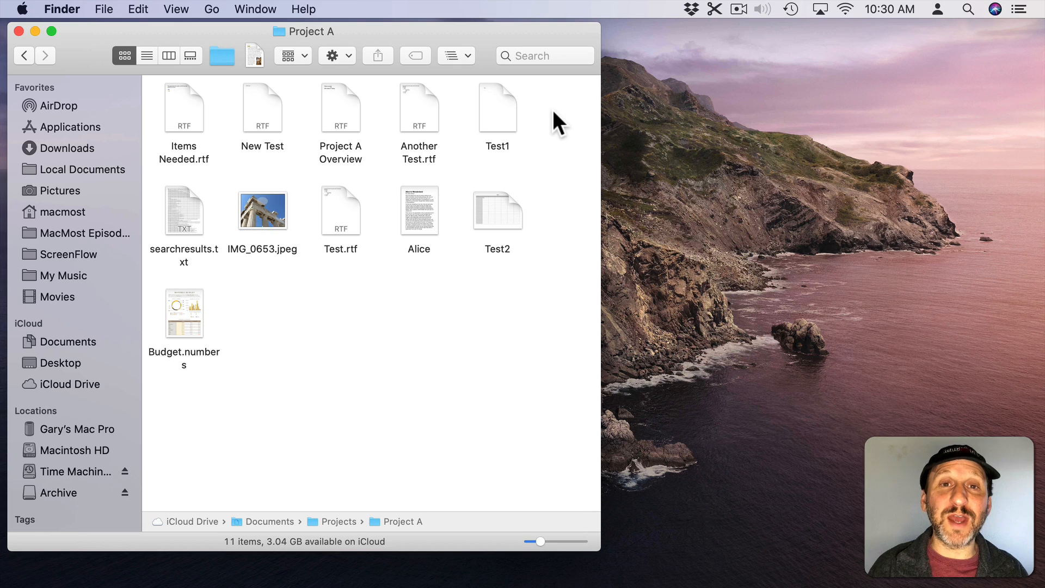
# Check the Hide extension setting in the file information of Test2 and of Budget.numbers, closing each window
pyautogui.click(496, 209)
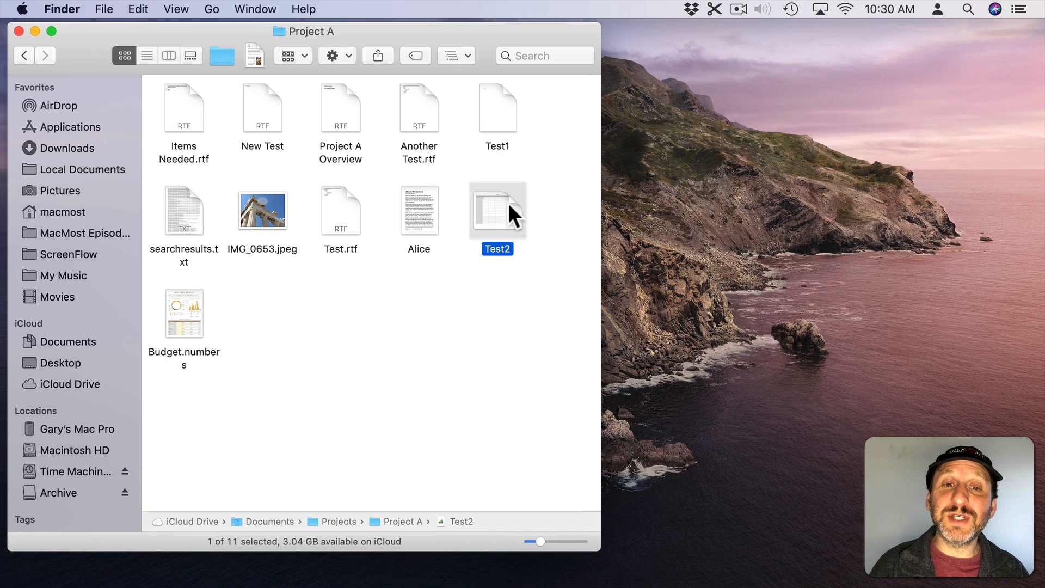
pyautogui.press('super+i')
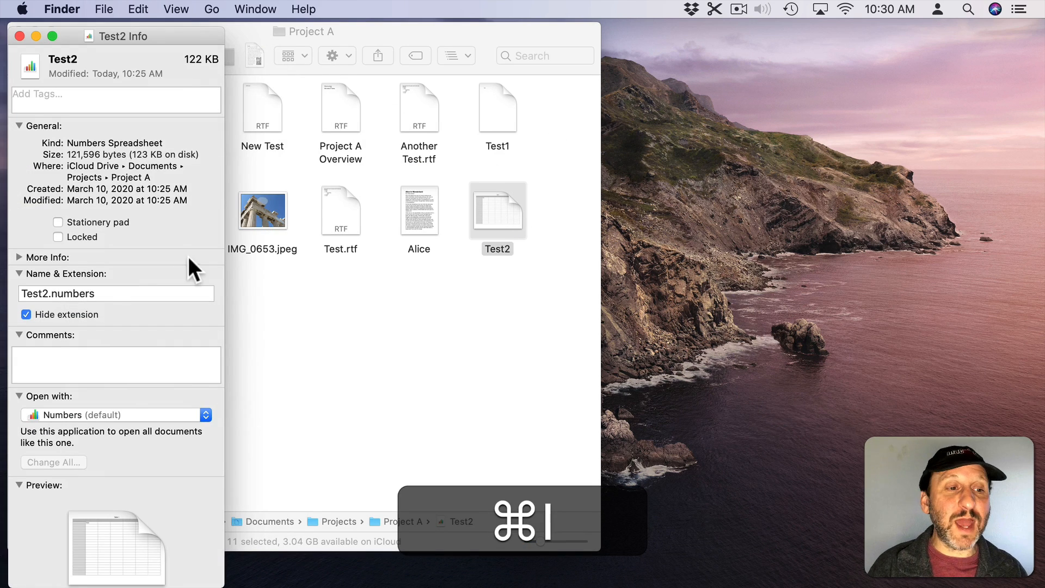
pyautogui.click(20, 35)
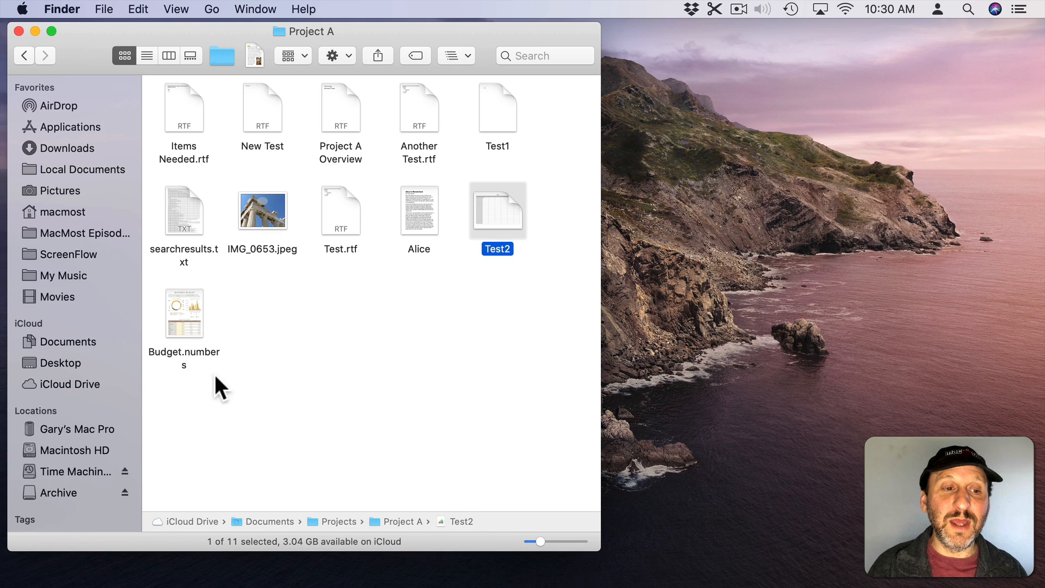
pyautogui.click(187, 297)
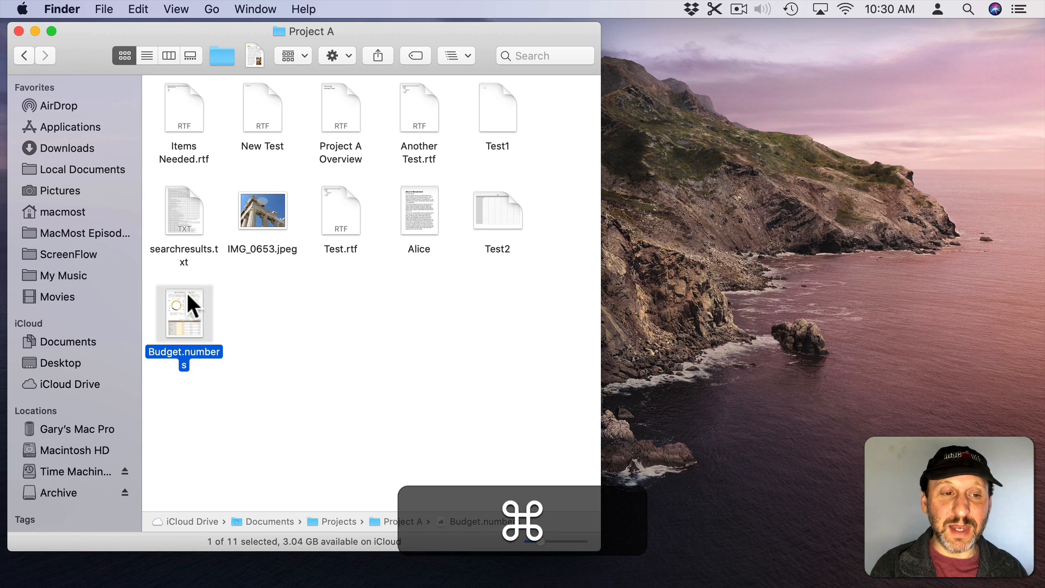
pyautogui.press('super+i')
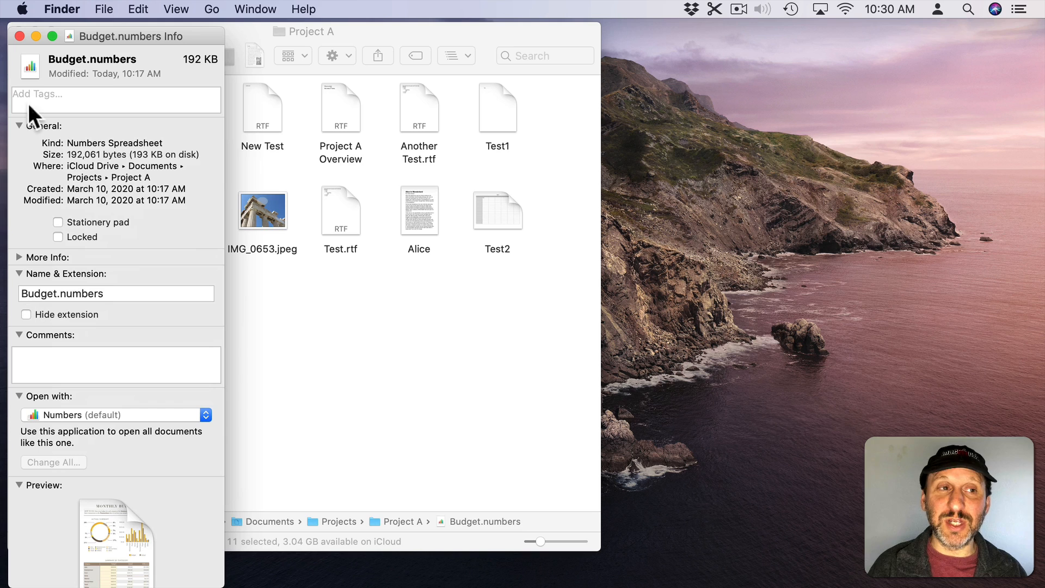
pyautogui.click(20, 36)
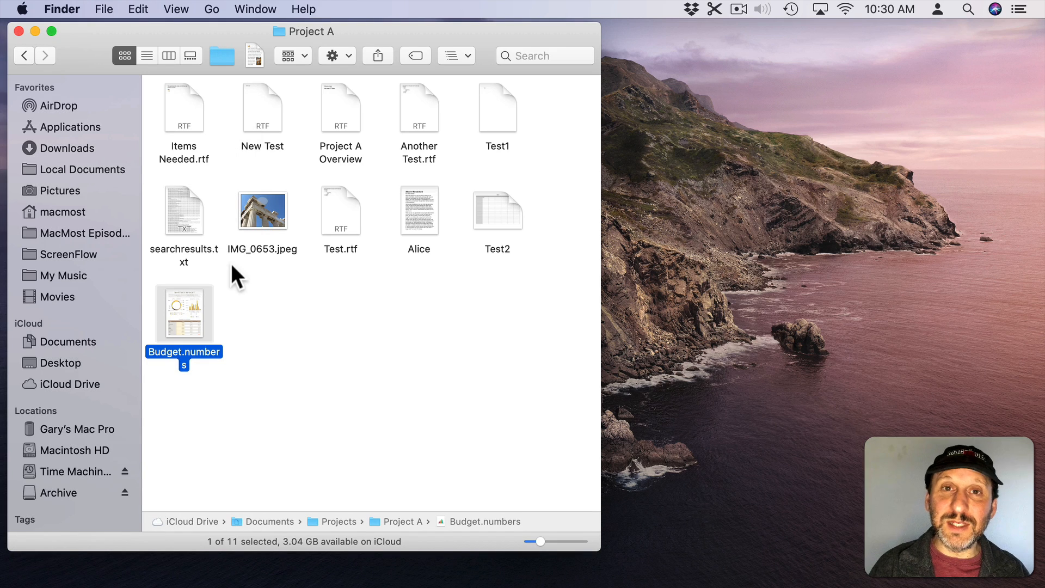
pyautogui.click(299, 318)
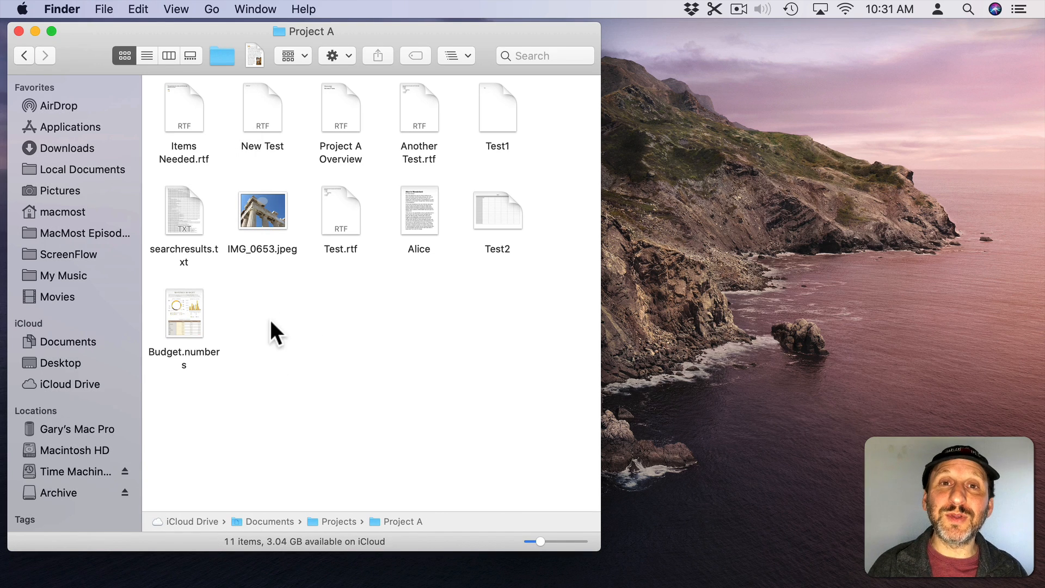
# Reopen the Finder preferences to review the setting for showing all filename extensions, and close them
pyautogui.click(81, 9)
pyautogui.click(83, 53)
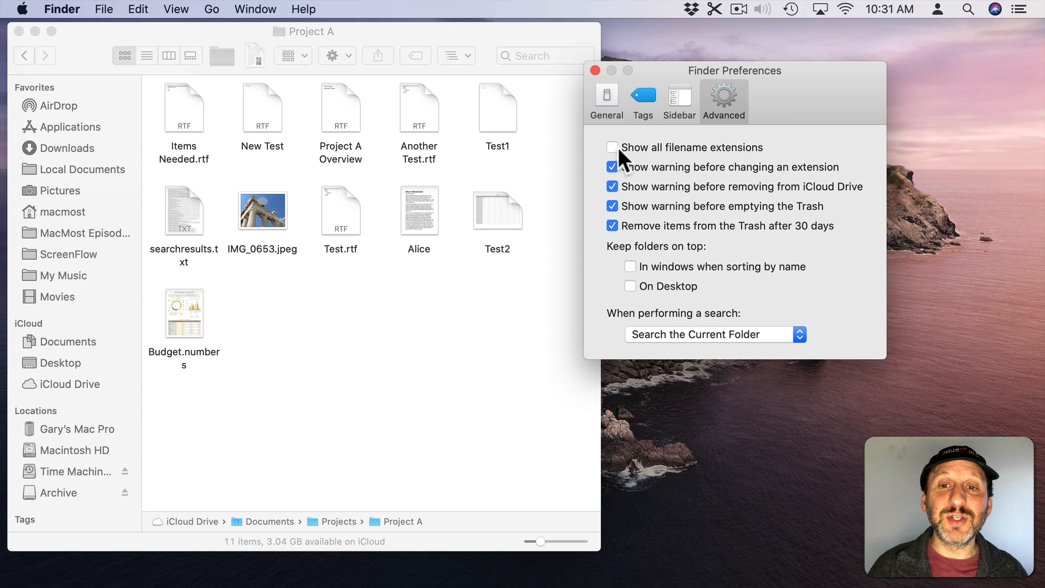
pyautogui.click(594, 70)
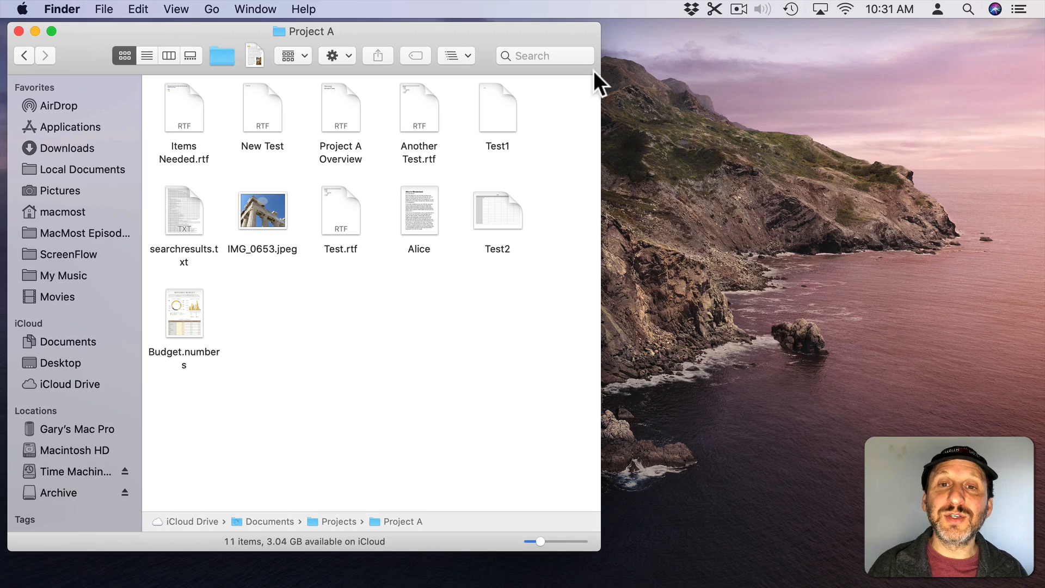
# Switch to Pages, create a new blank document and enter the body text "Test3"
pyautogui.moveTo(424, 585)
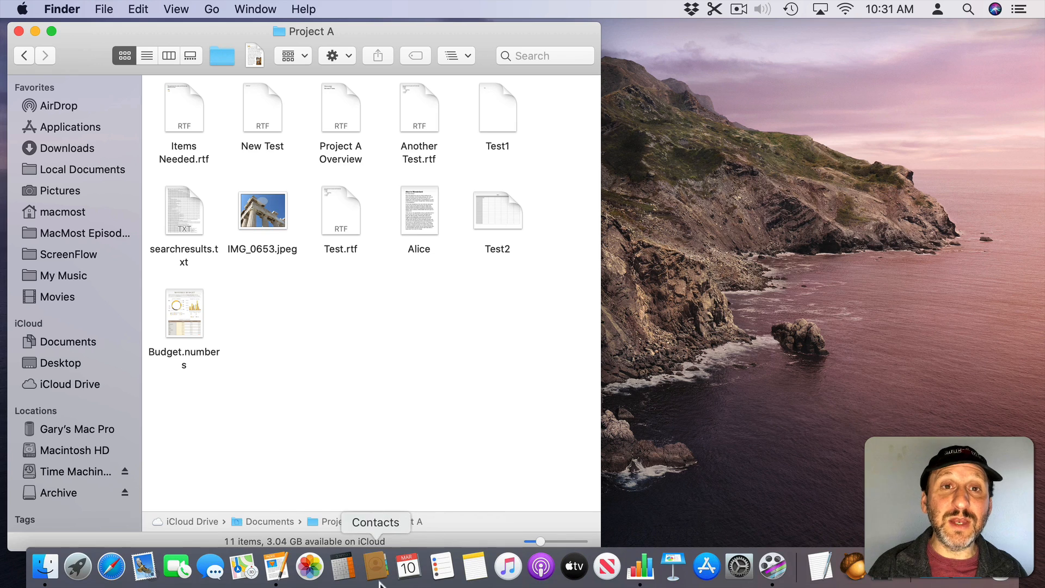
pyautogui.click(275, 569)
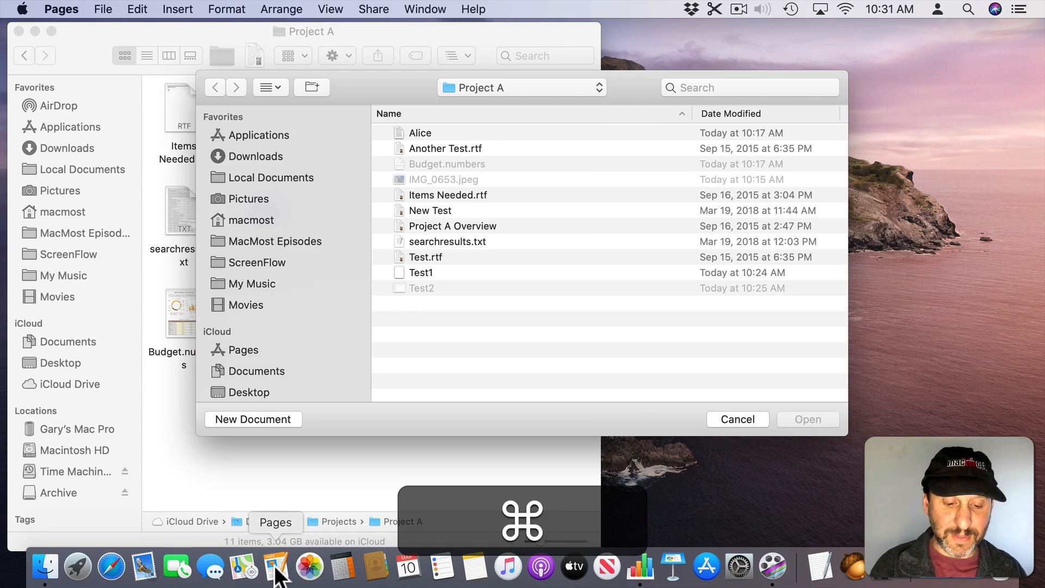
pyautogui.press('super+n')
pyautogui.doubleClick(339, 135)
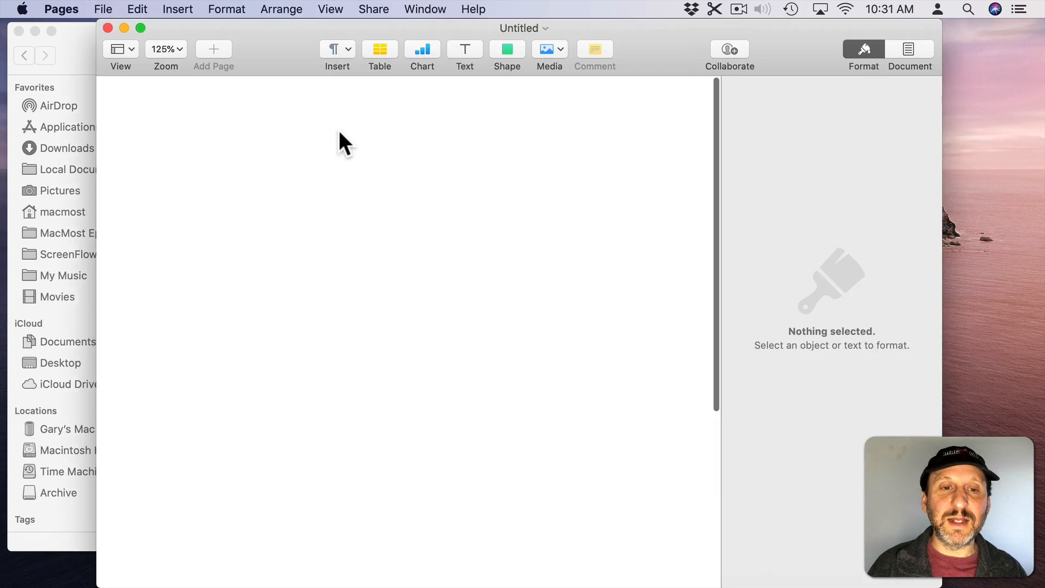
pyautogui.write('Test3')
pyautogui.press('super+3')
# Save the document as Test3 in the Project A folder and close it
pyautogui.click(104, 9)
pyautogui.click(122, 100)
pyautogui.write('Test3')
pyautogui.press('Return')
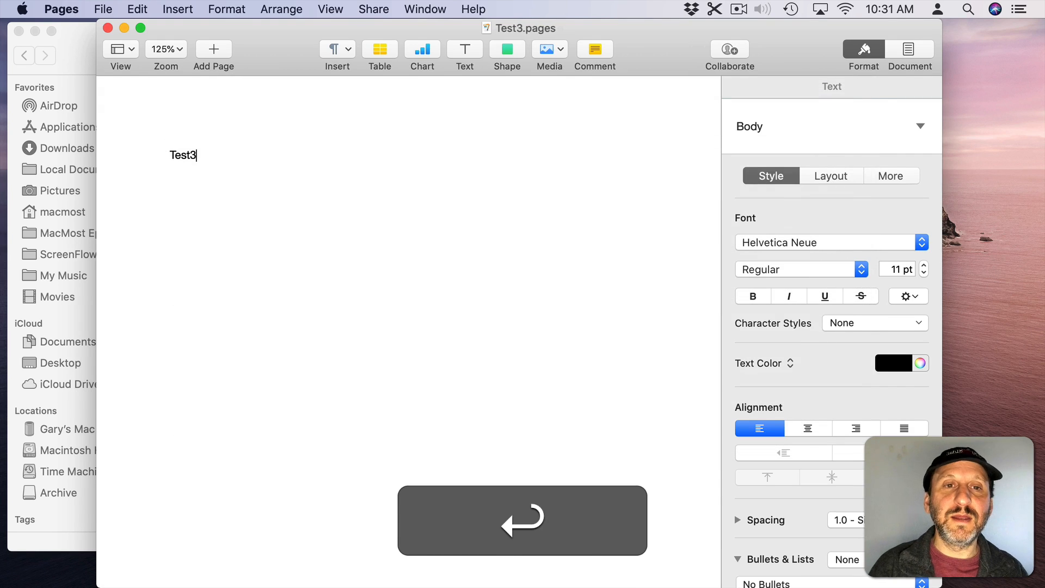
pyautogui.press('super+w')
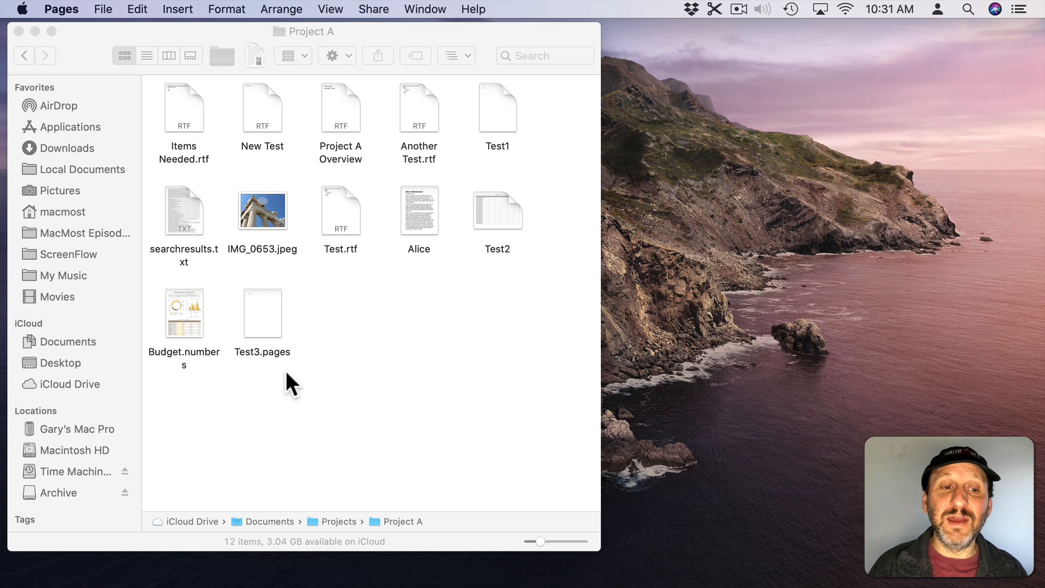
# Check the Hide extension setting in the file information of Test3.pages in Finder, and close the window
pyautogui.click(266, 321)
pyautogui.press('super+i')
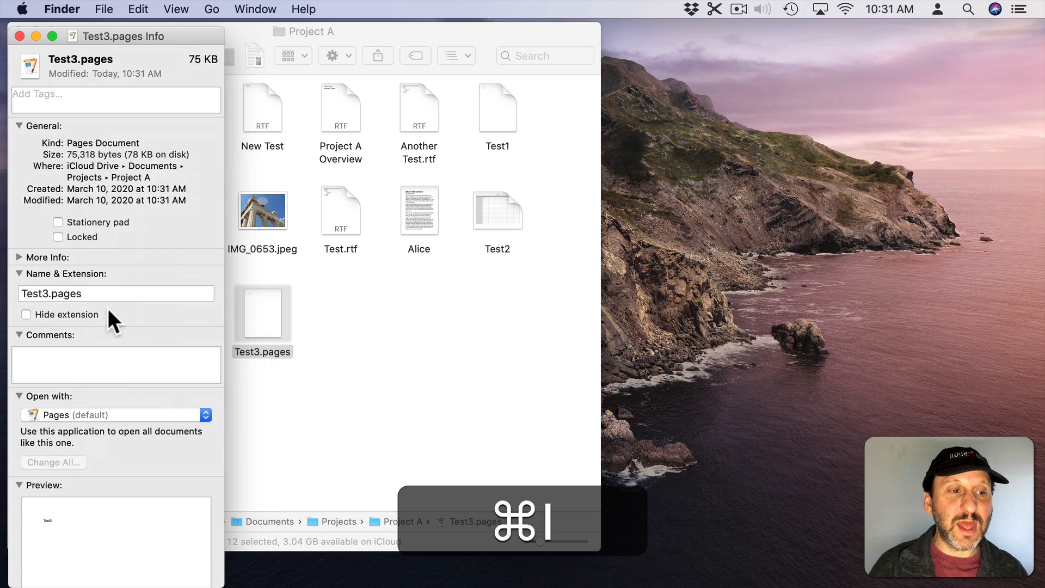
pyautogui.click(19, 36)
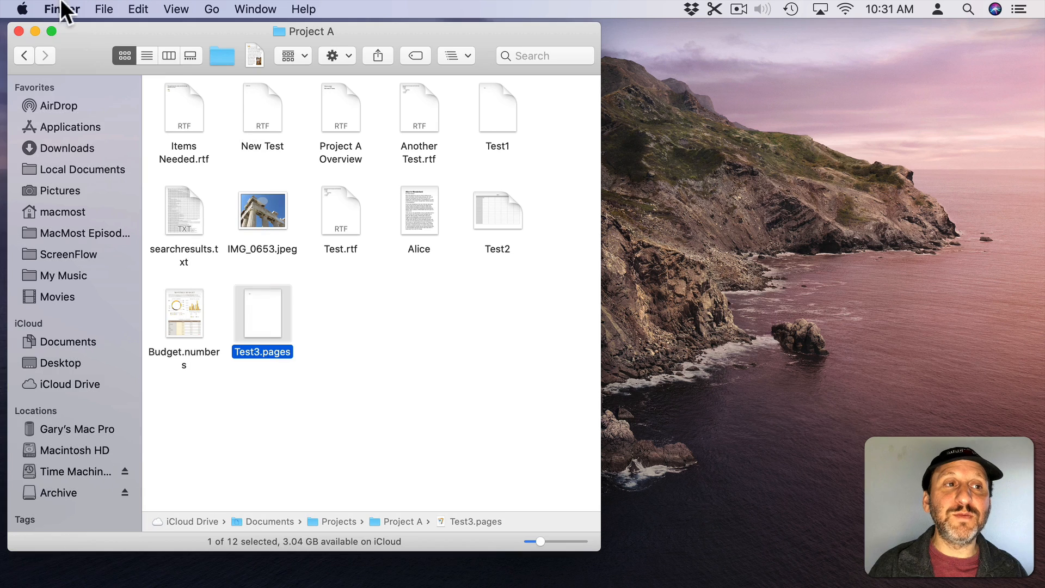
# Turn on showing all filename extensions in the Finder preferences and close them
pyautogui.click(62, 7)
pyautogui.click(78, 52)
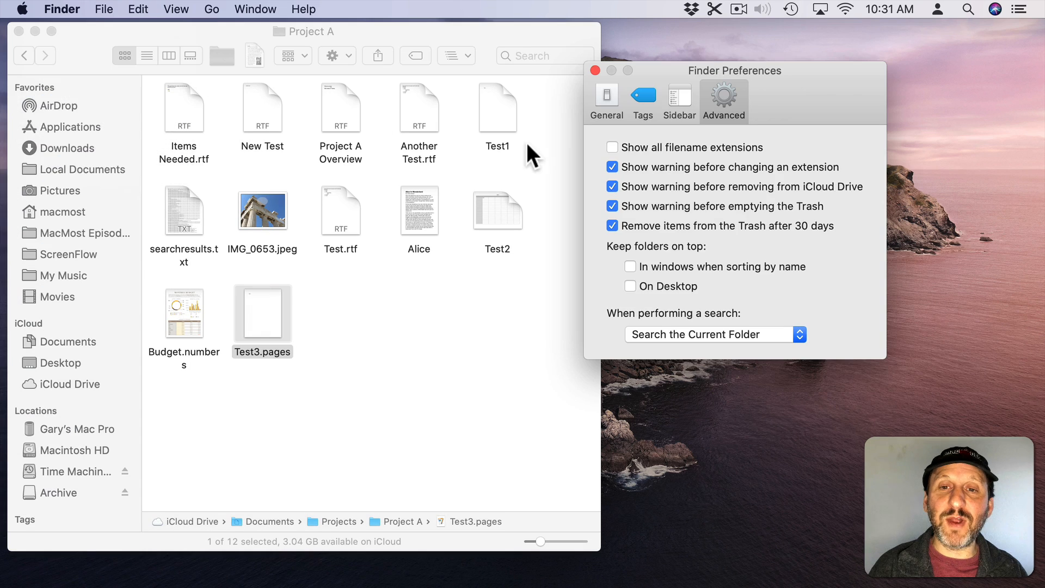
pyautogui.click(612, 146)
pyautogui.click(595, 70)
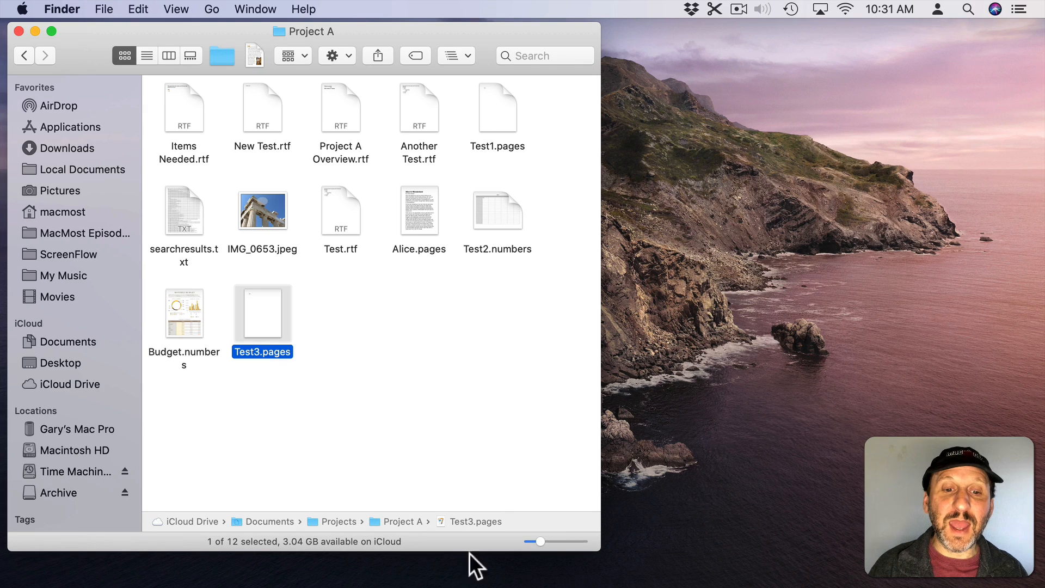
# Switch to Pages, create another blank document and enter the body text "Test4"
pyautogui.click(277, 566)
pyautogui.press('super+n')
pyautogui.doubleClick(387, 145)
pyautogui.write('Test4')
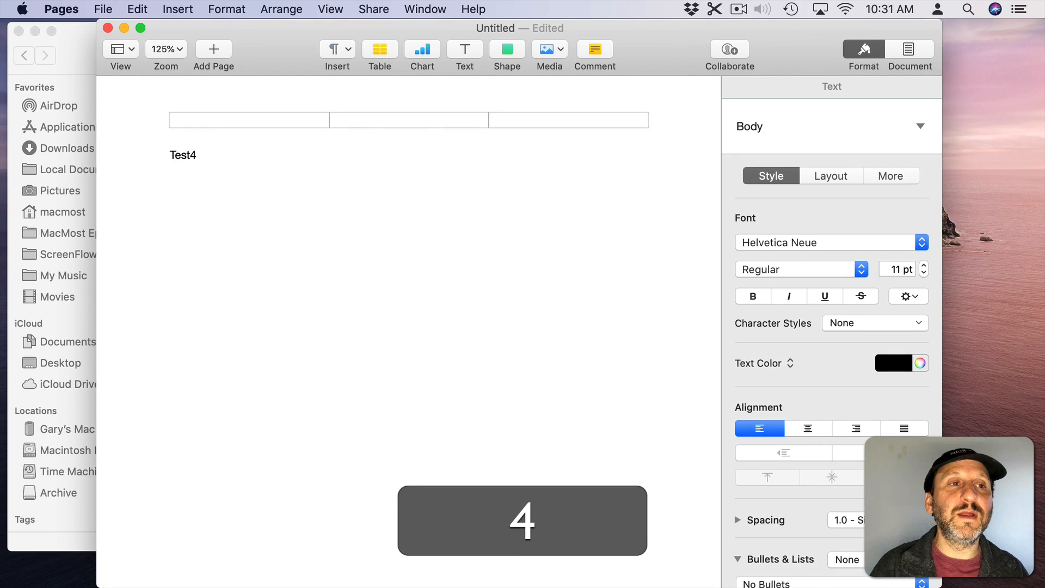
# Save the document as Test4.pages in the Project A folder and close it
pyautogui.click(103, 9)
pyautogui.click(133, 100)
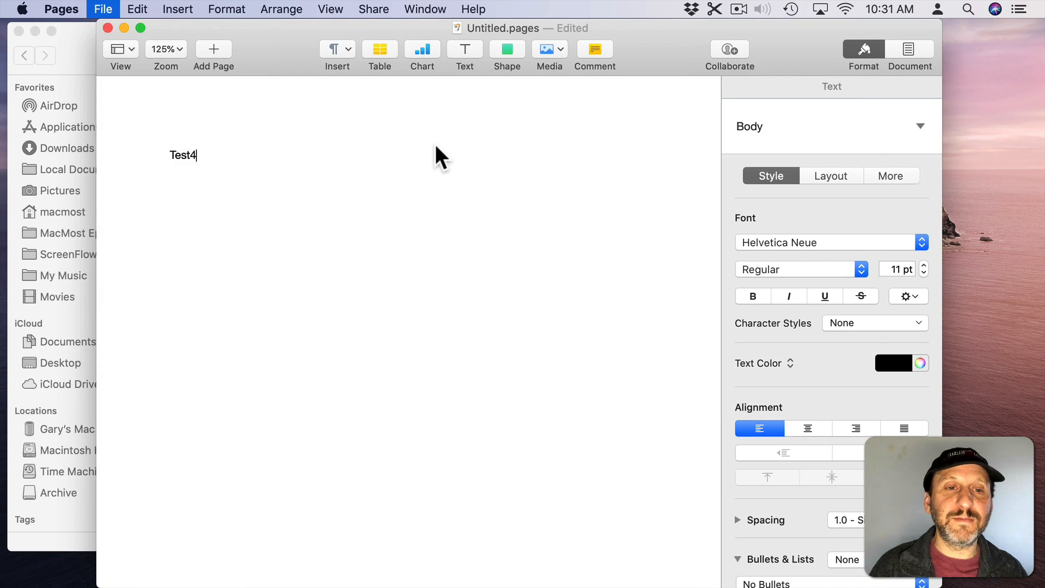
pyautogui.write('Test4.pages')
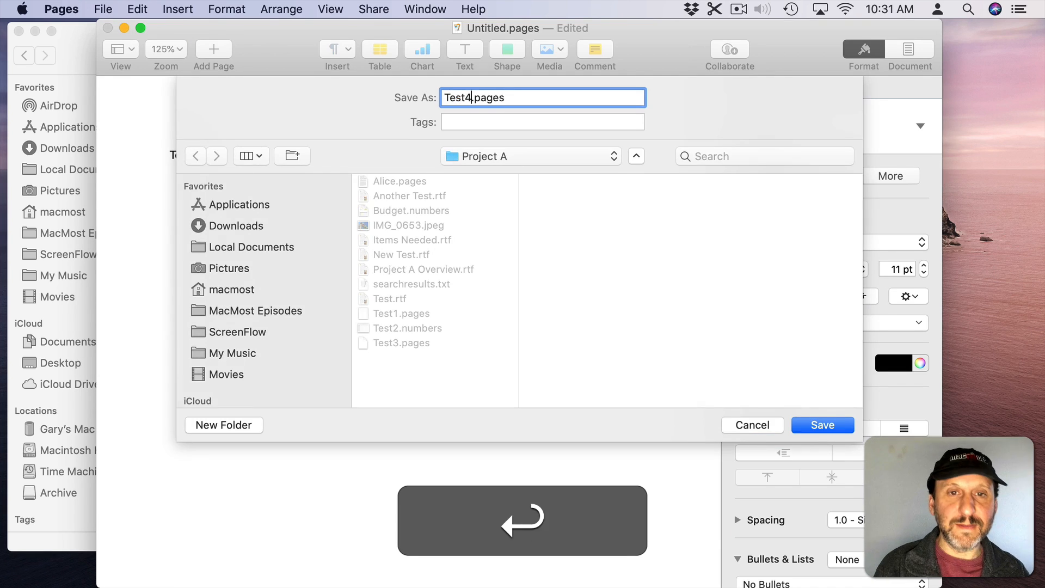
pyautogui.press('Return')
pyautogui.press('super+w')
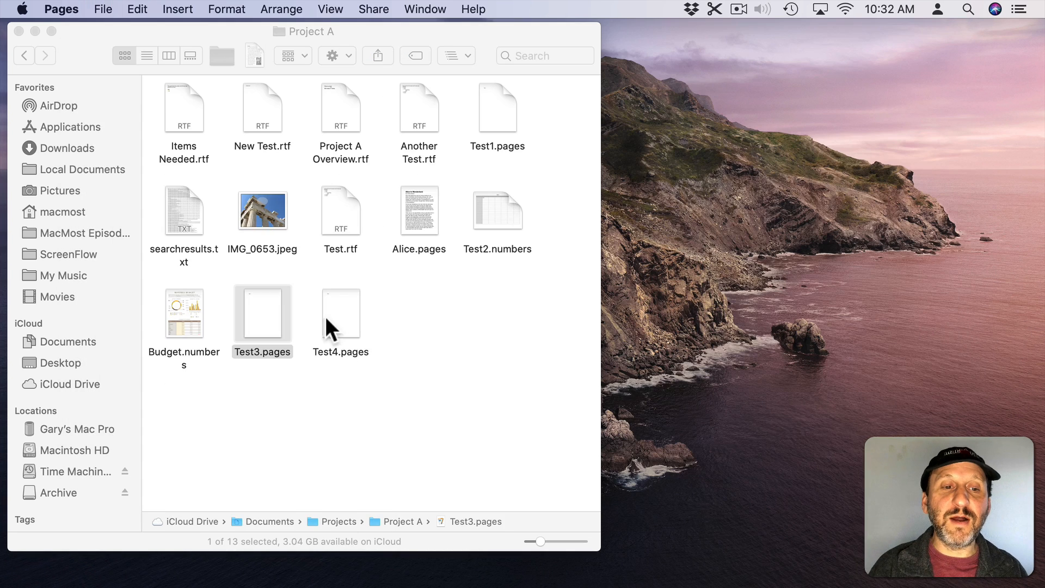
# Check the Hide extension setting in the file information of Test4.pages in Finder, and close the window
pyautogui.click(329, 325)
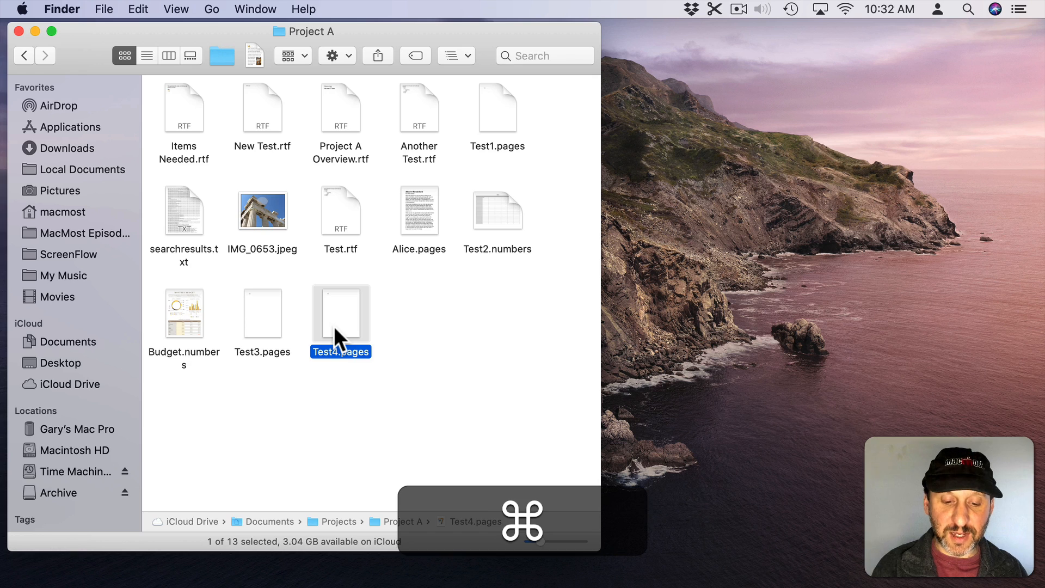
pyautogui.press('super+i')
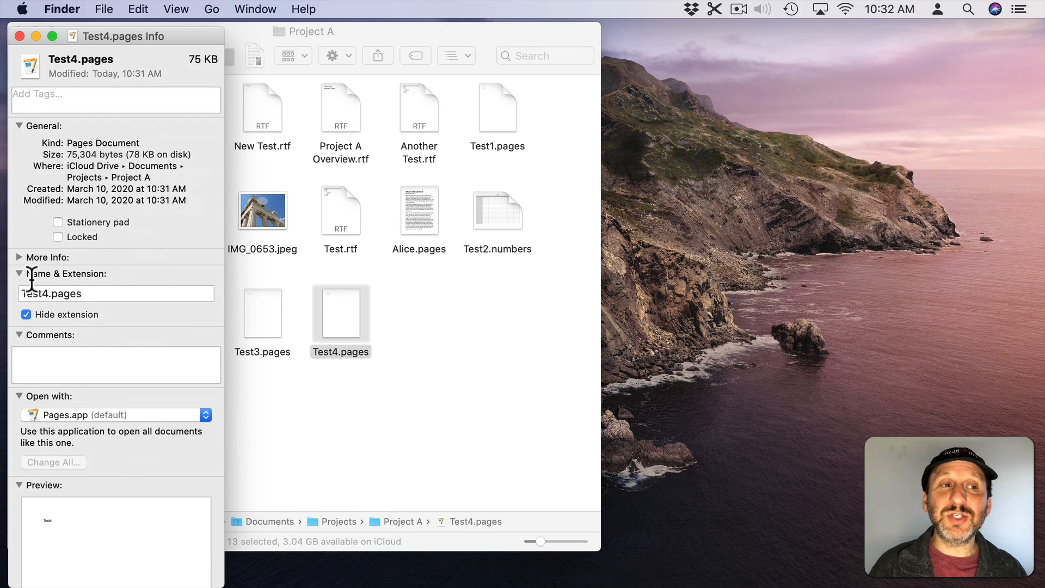
pyautogui.click(20, 35)
# Turn off showing all filename extensions in the Finder preferences and close them
pyautogui.click(62, 9)
pyautogui.click(67, 50)
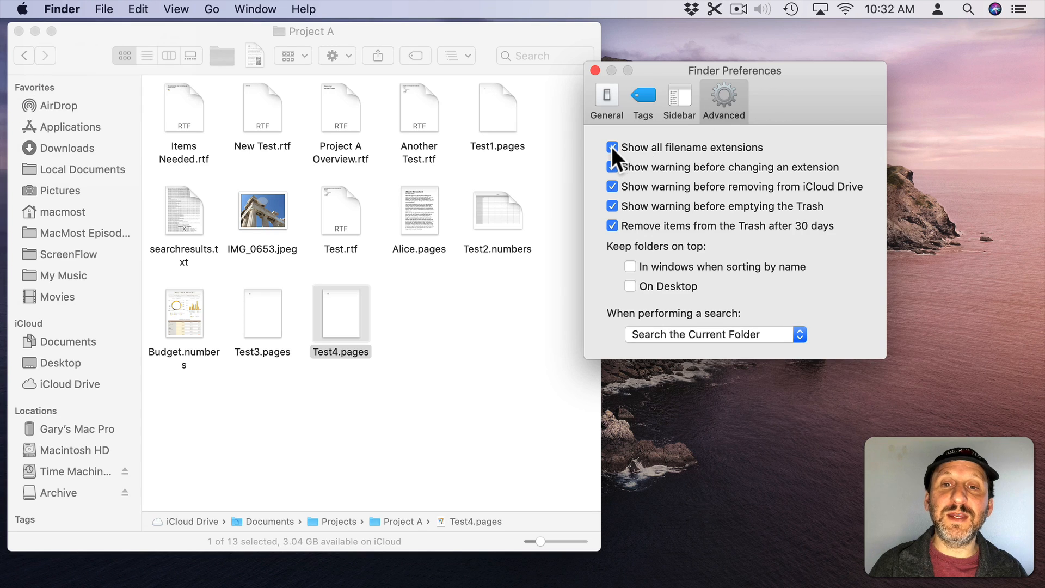
pyautogui.click(611, 147)
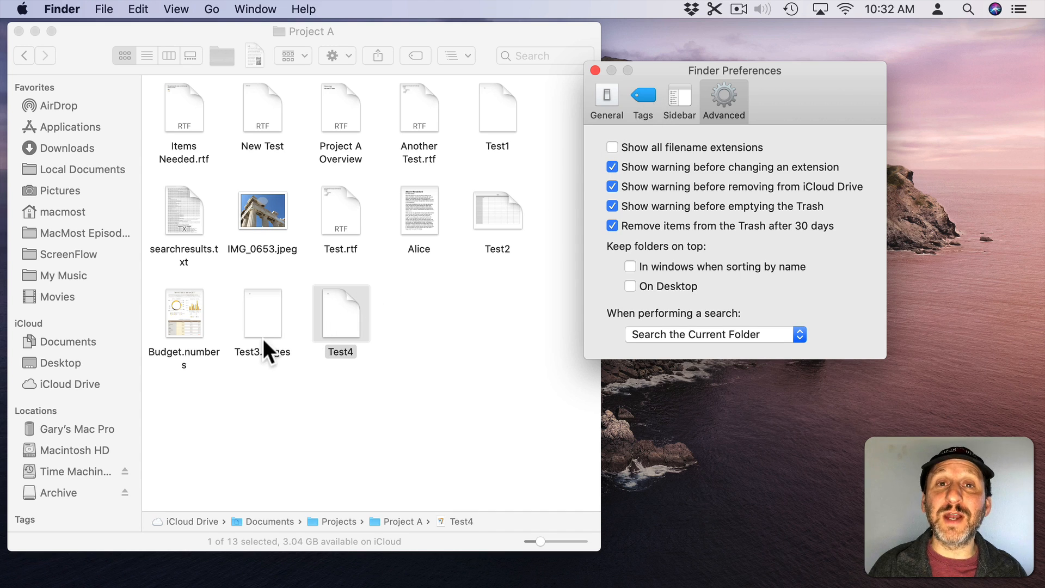
pyautogui.press('super+w')
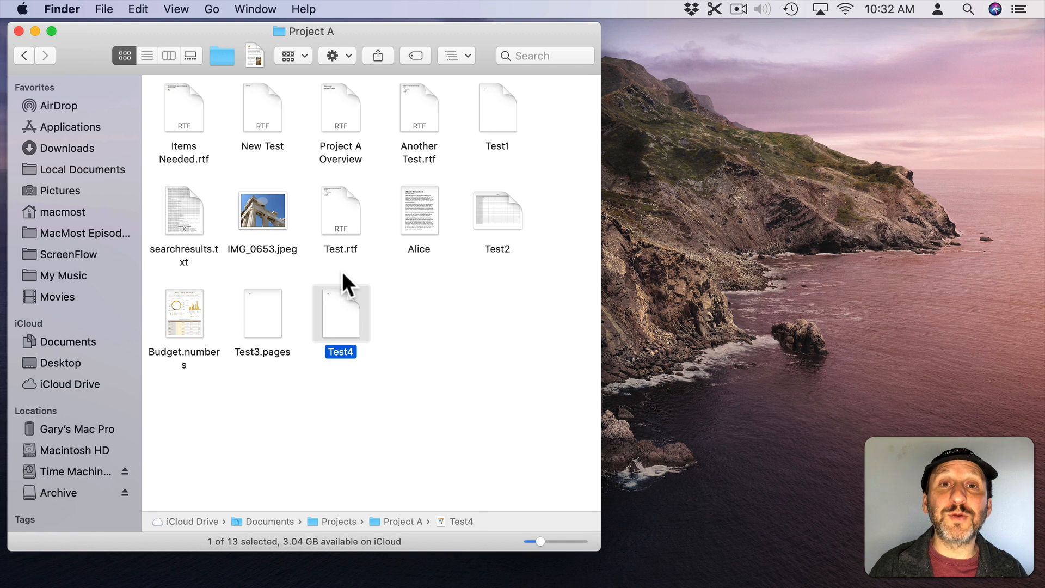
# Select all files in Project A, hide their extensions together through the Inspector, and close it
pyautogui.click(479, 331)
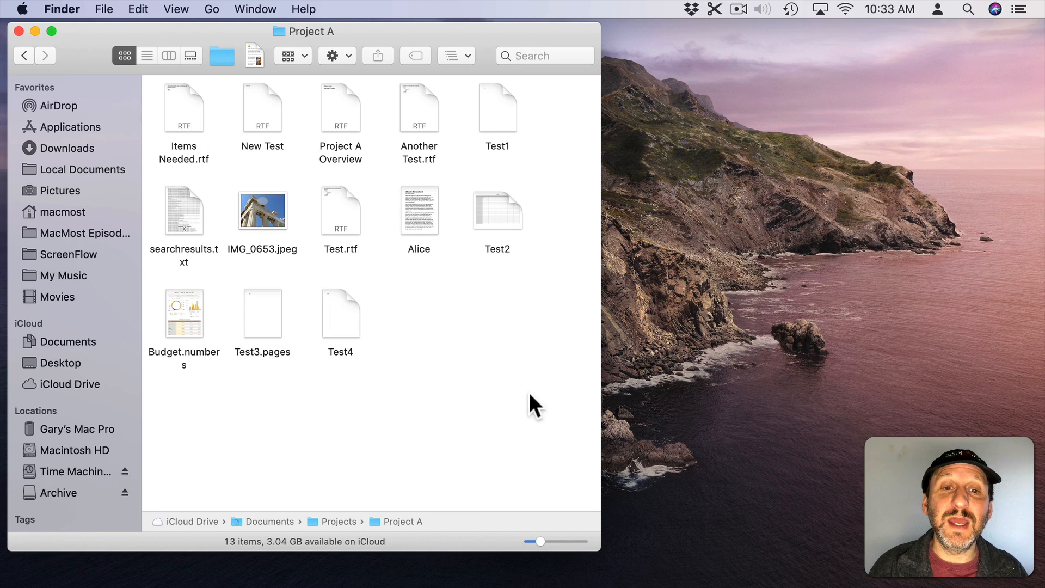
pyautogui.moveTo(510, 380); pyautogui.dragTo(175, 105)
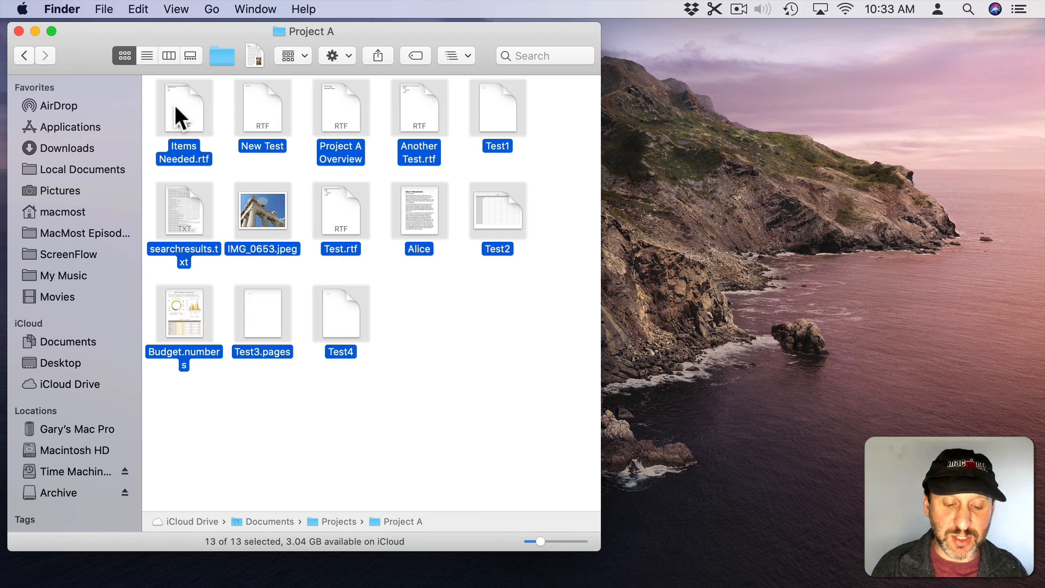
pyautogui.press('alt+super+i')
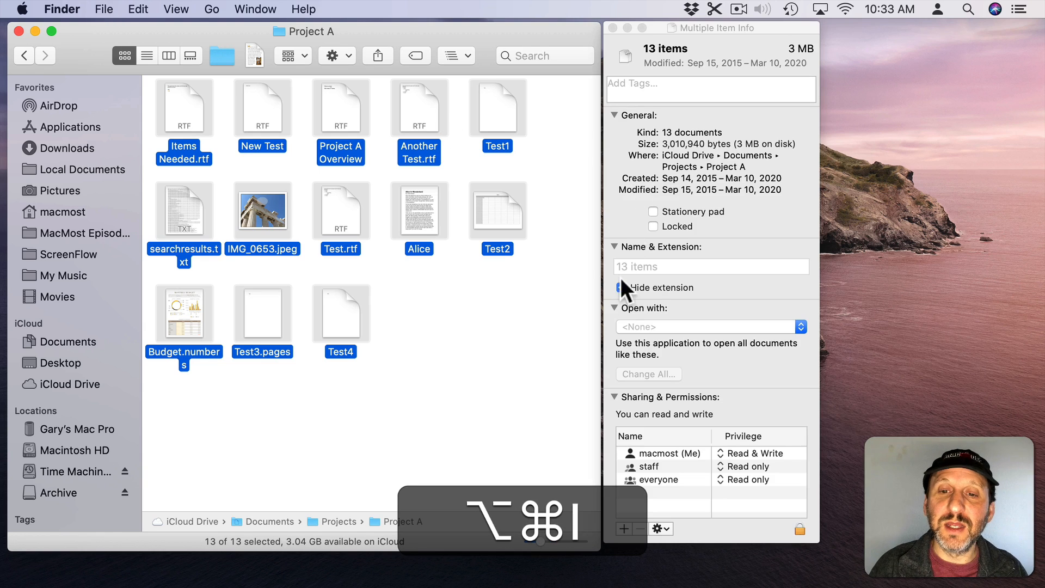
pyautogui.click(620, 287)
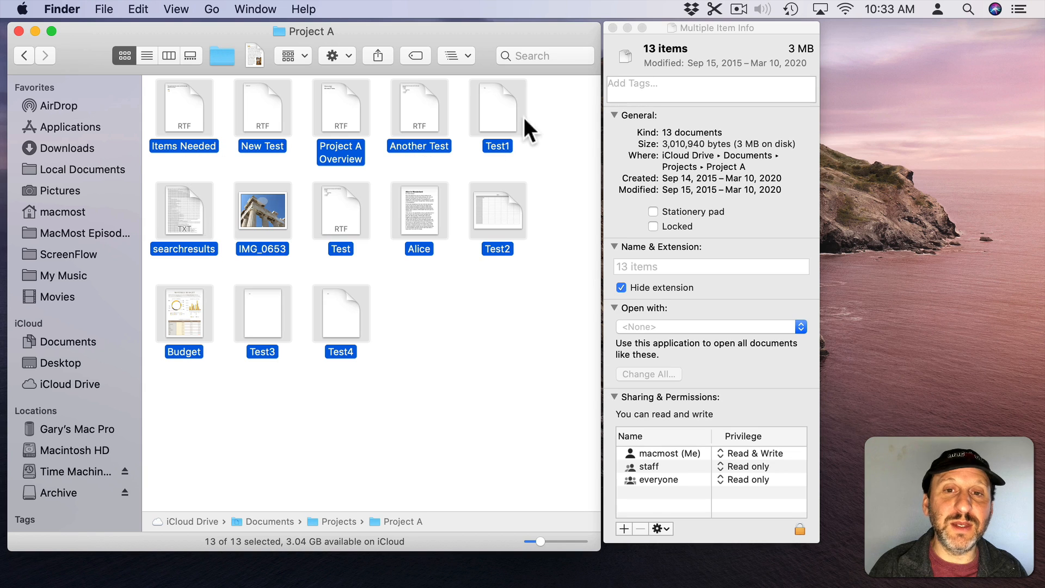
pyautogui.click(612, 27)
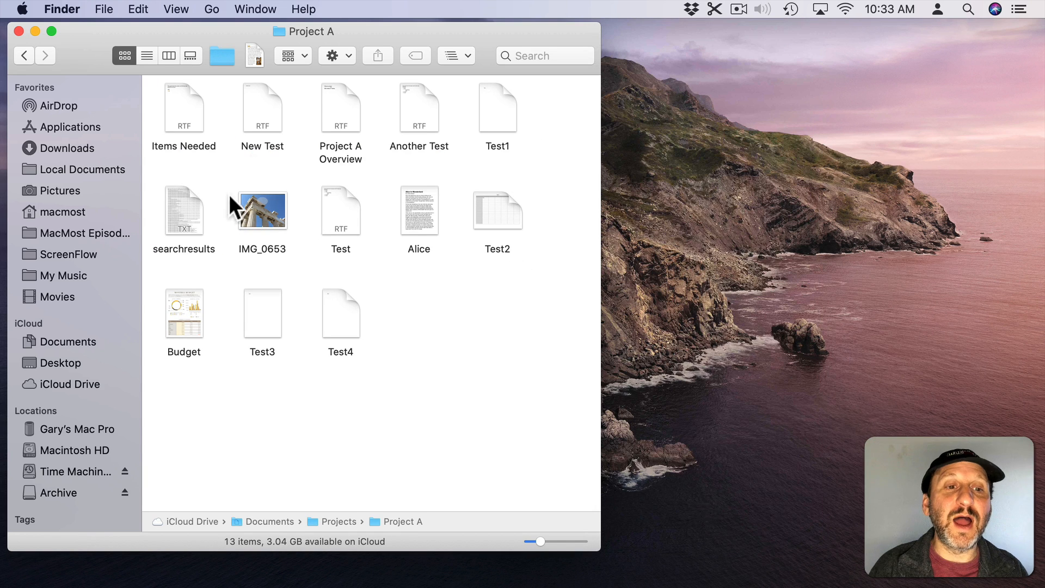
# Reopen the Finder preferences and turn showing all filename extensions back on
pyautogui.click(61, 8)
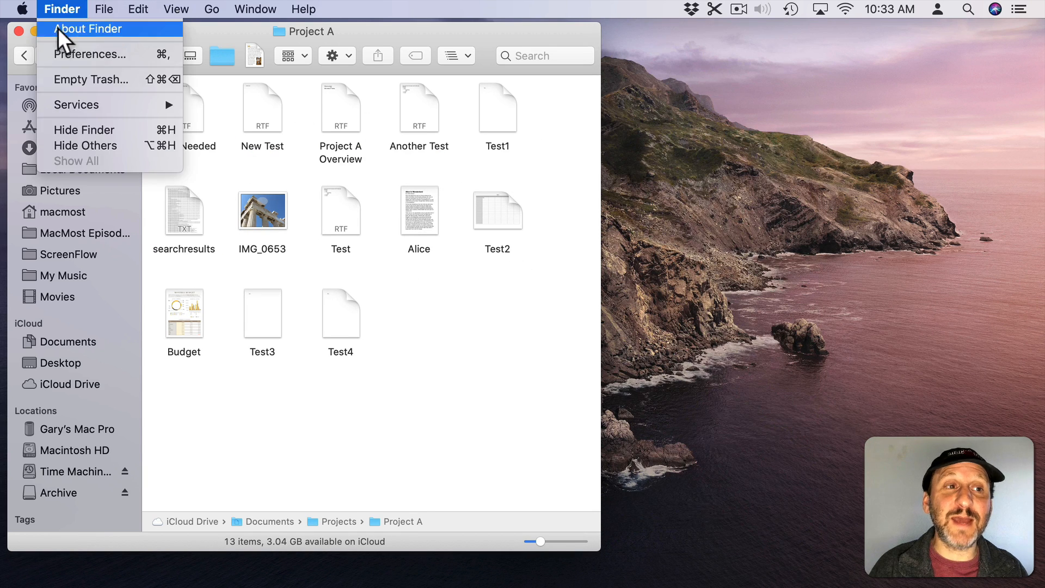
pyautogui.click(70, 47)
pyautogui.click(688, 145)
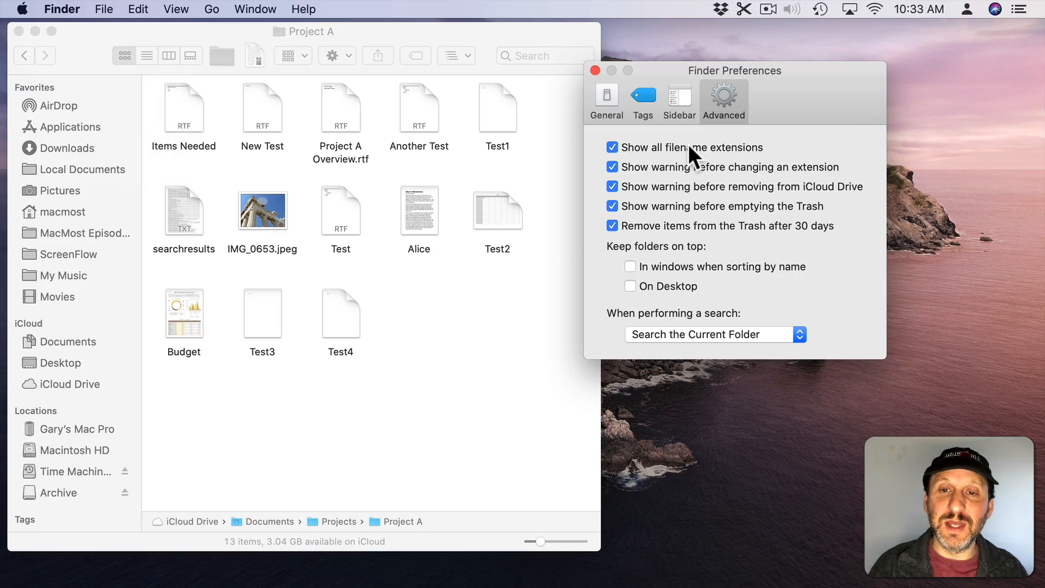